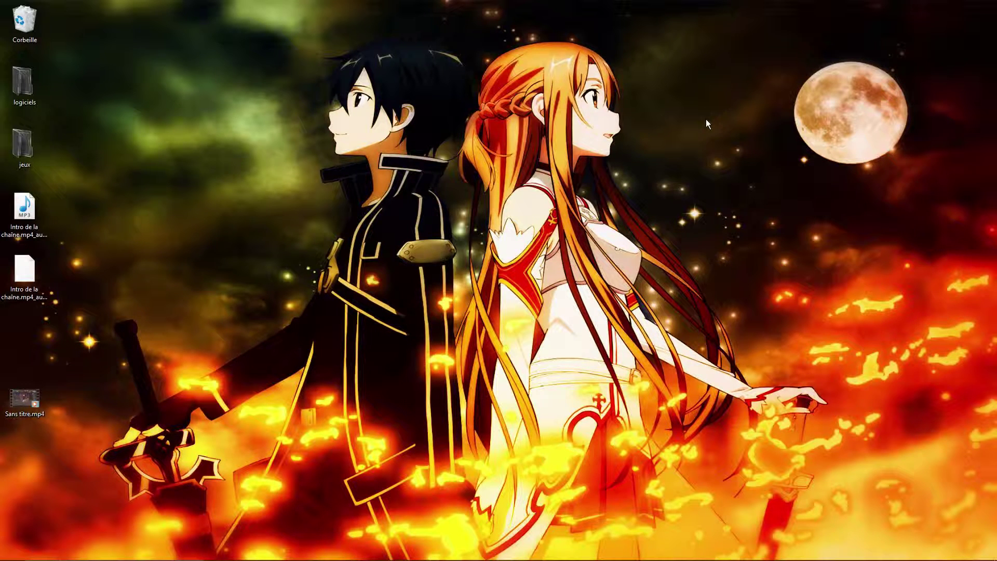
Open the Roaming application data folder by running %appdata%
drag(993, 15, 116, 540)
key(super+r)
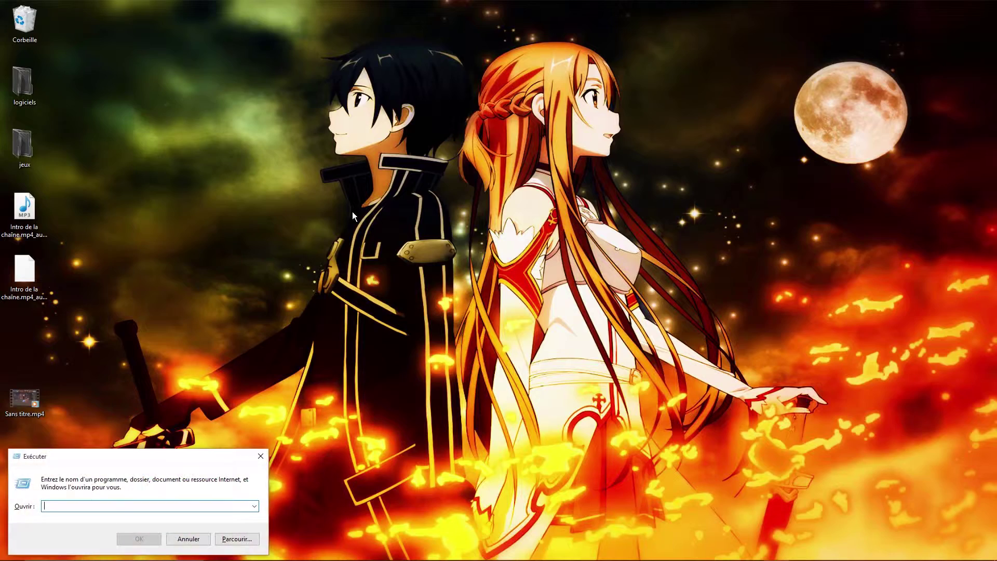
text(%appdata%)
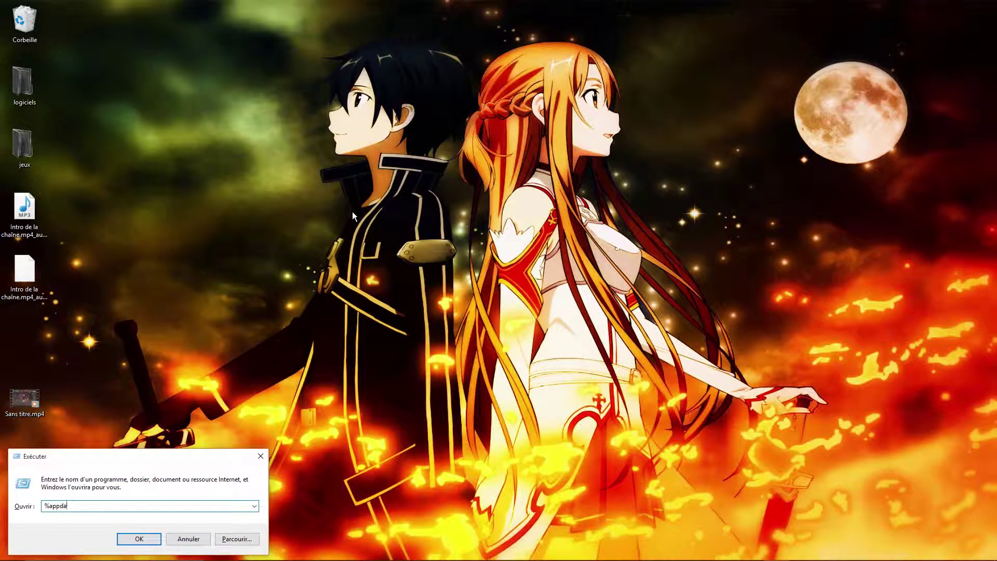
key(Return)
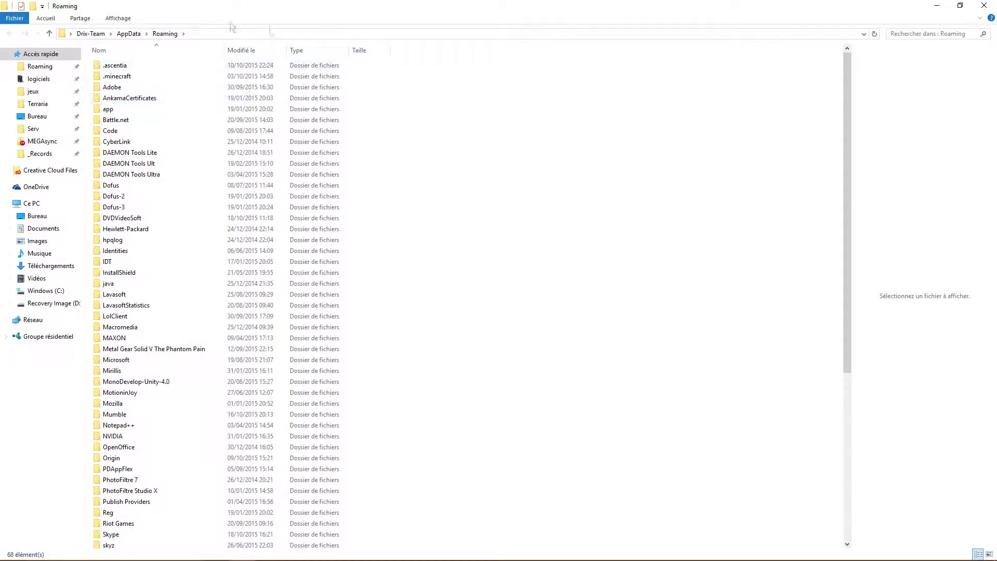
Go up from Roaming through AppData to the user profile folder, restoring the window to a smaller size
click(127, 34)
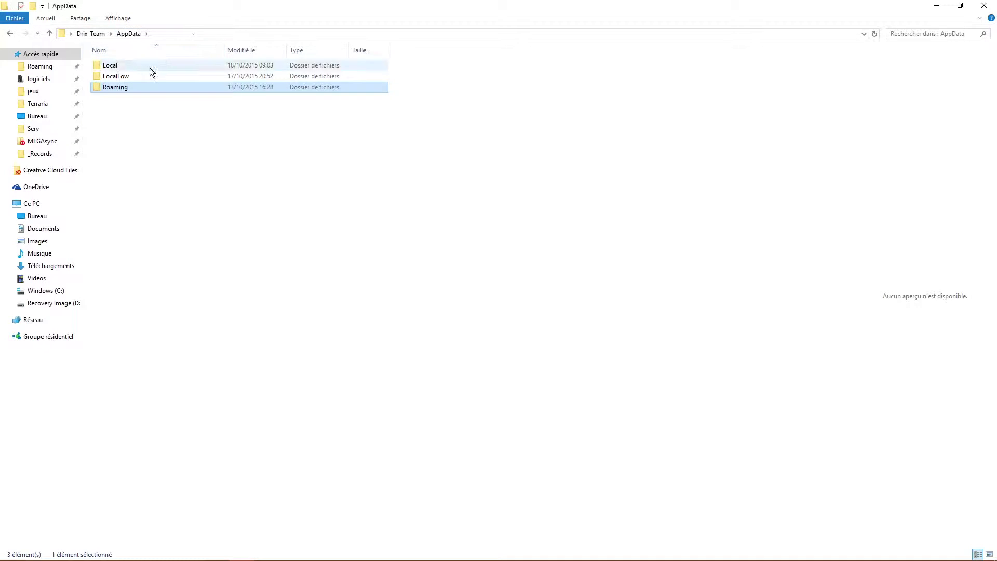
double_click(240, 1)
click(198, 87)
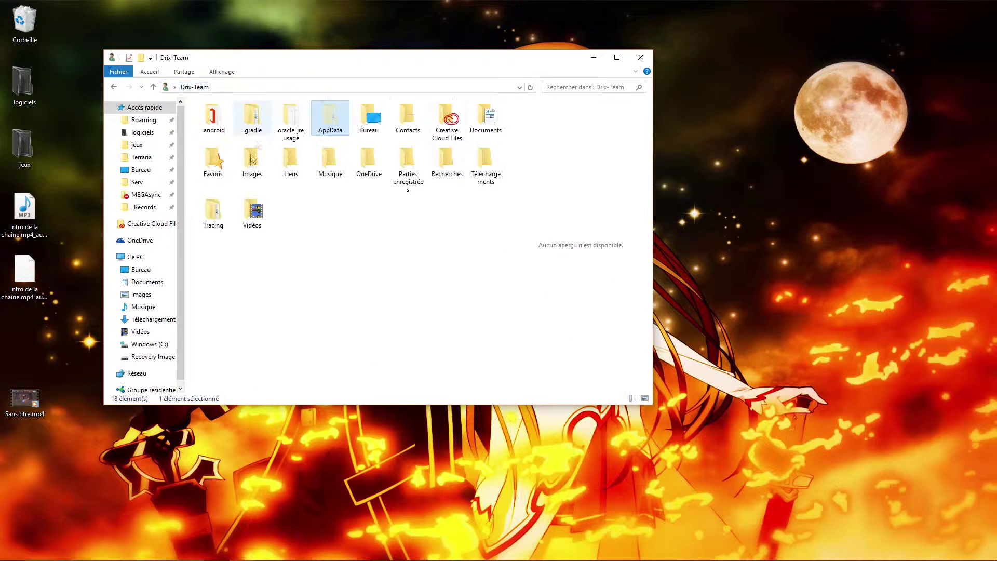
click(352, 134)
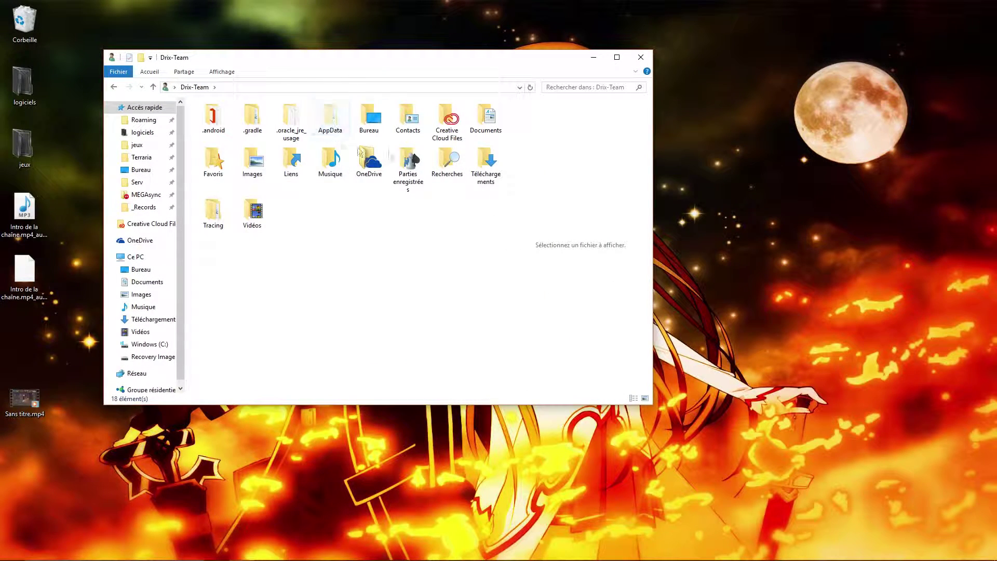
Switch the user profile folder to Details view, locate the AppData folder and move the window toward the middle of the desktop
click(633, 397)
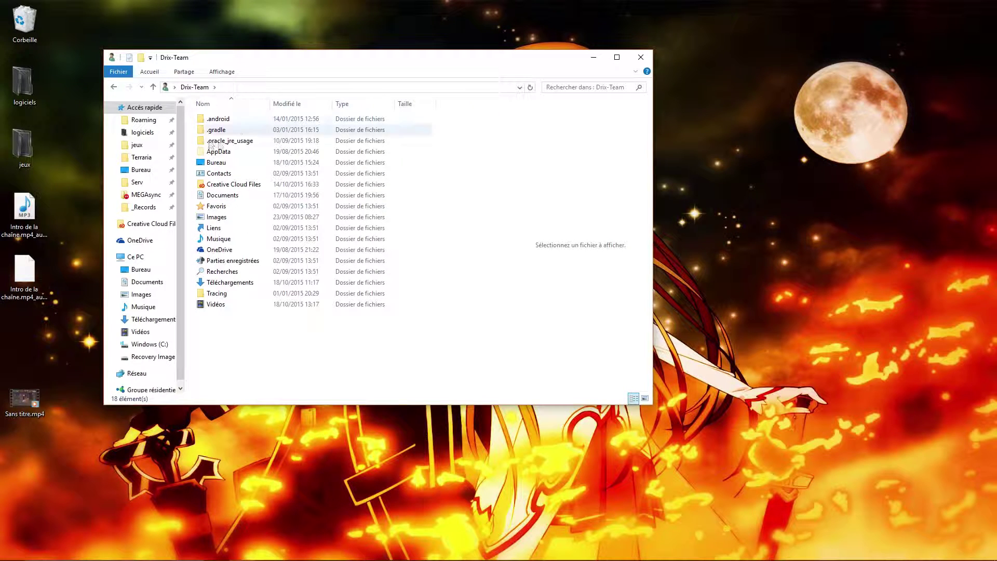
click(268, 151)
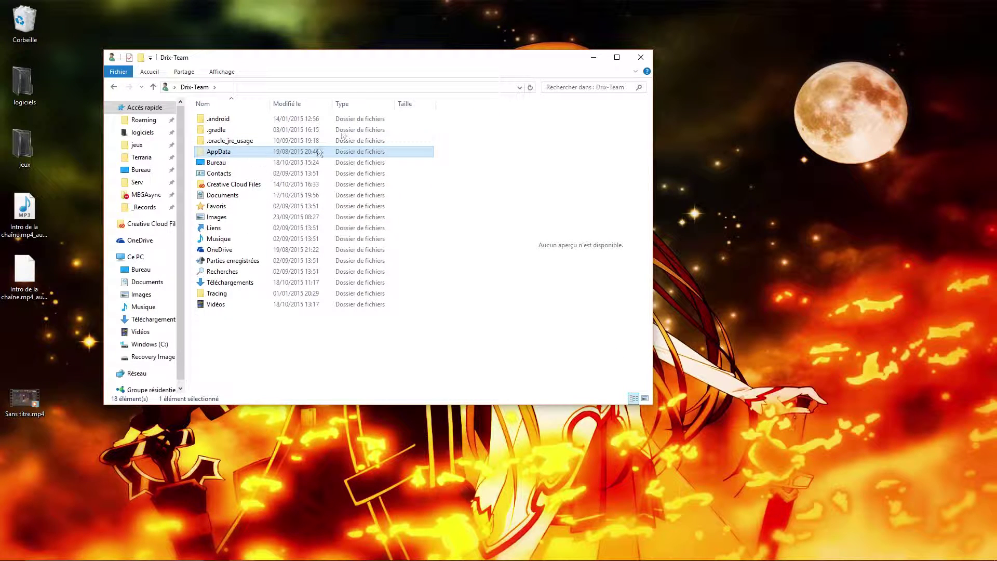
click(251, 319)
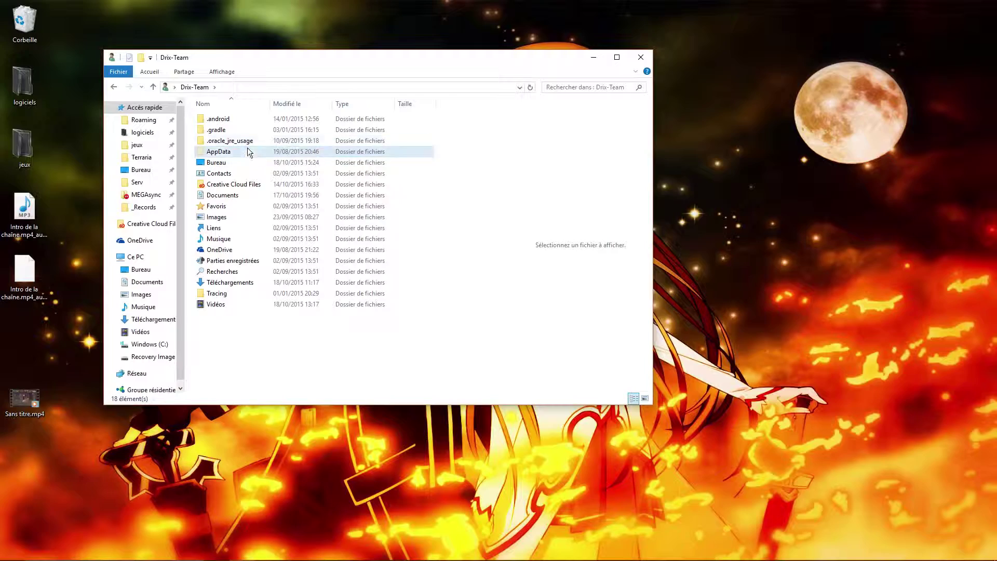
drag(305, 57, 519, 89)
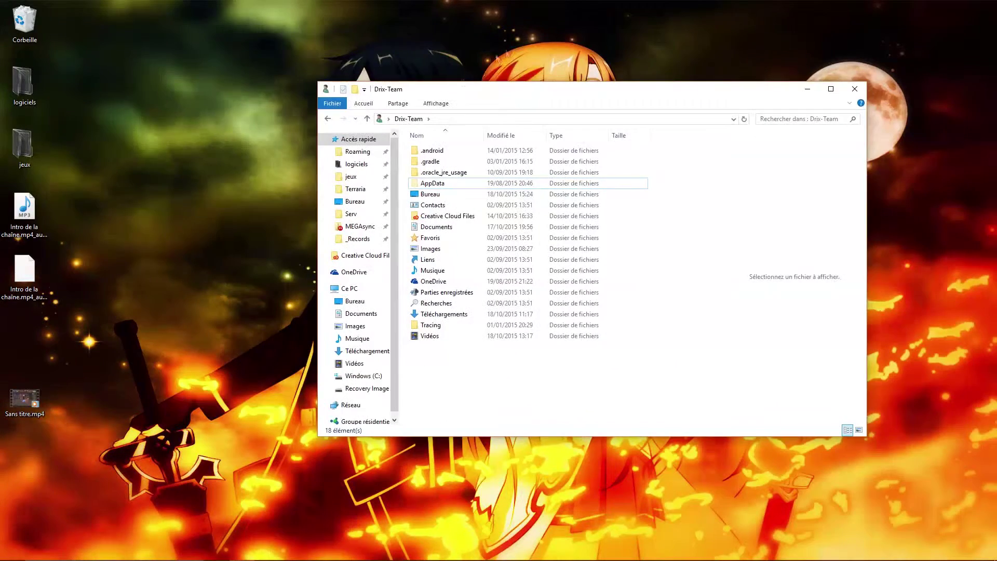
Open the Windows (C:) drive, look into its ProgramData folder and return to the drive's root
click(364, 379)
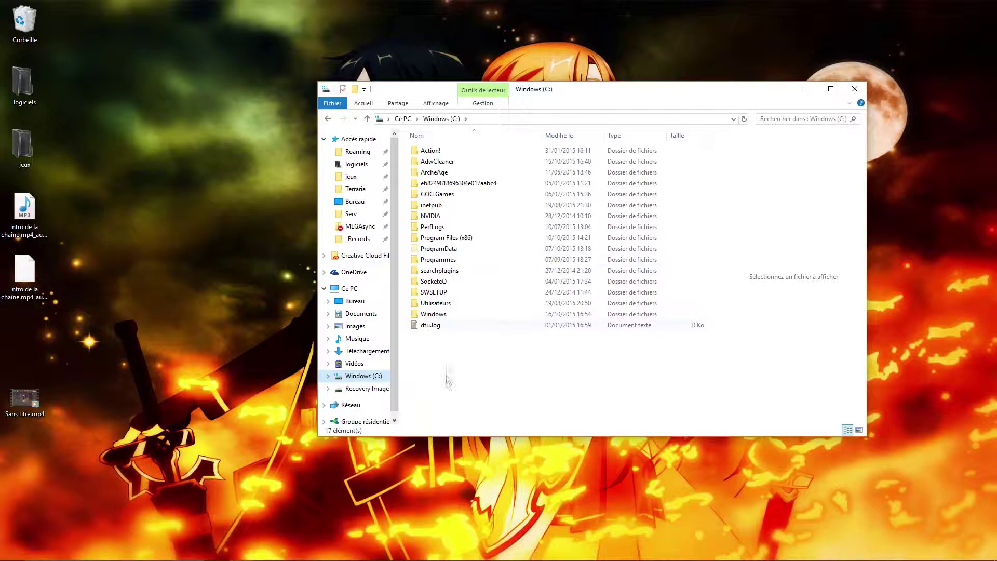
double_click(420, 250)
click(328, 119)
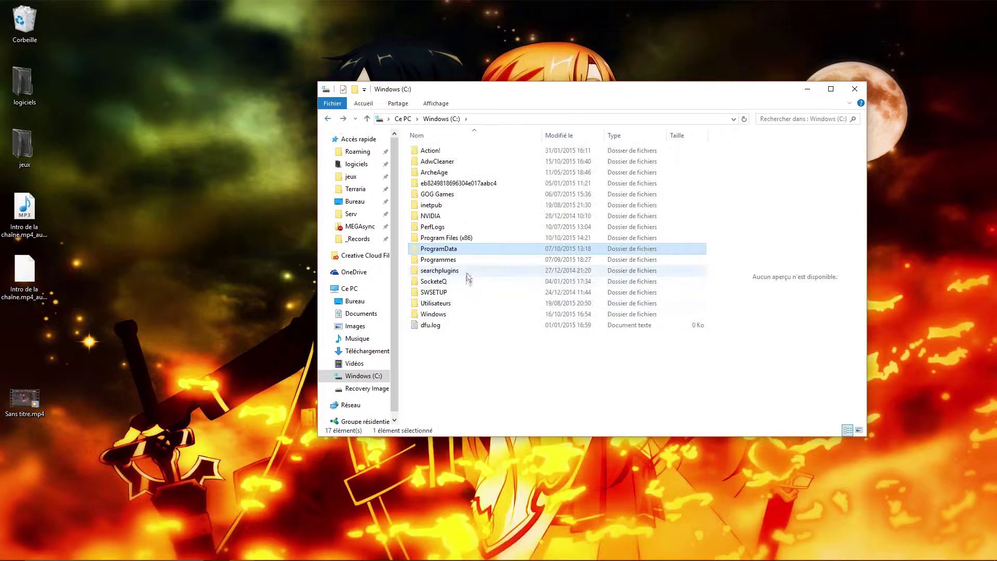
click(530, 335)
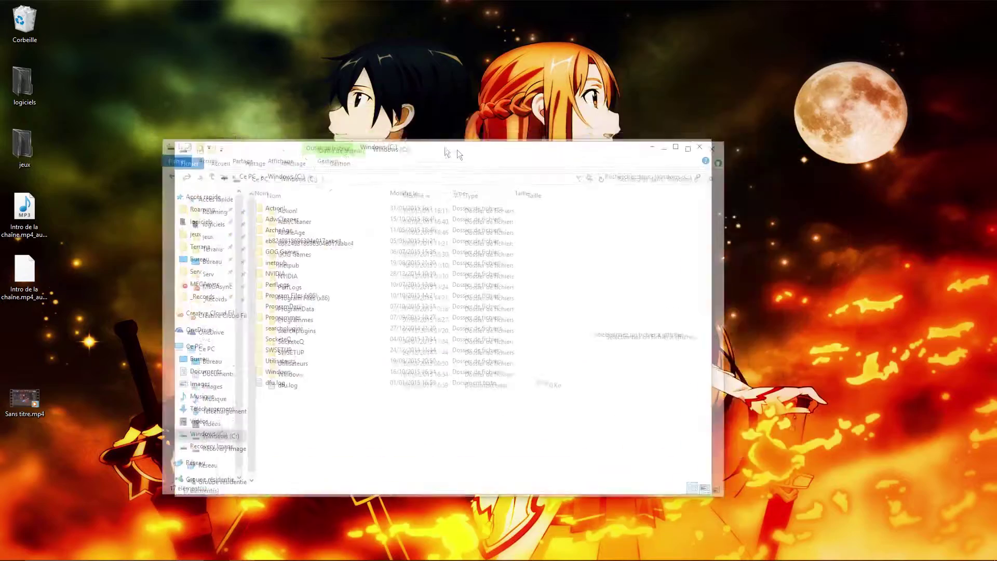
Browse the Documents folder and go back to the Windows (C:) drive
click(302, 367)
click(310, 378)
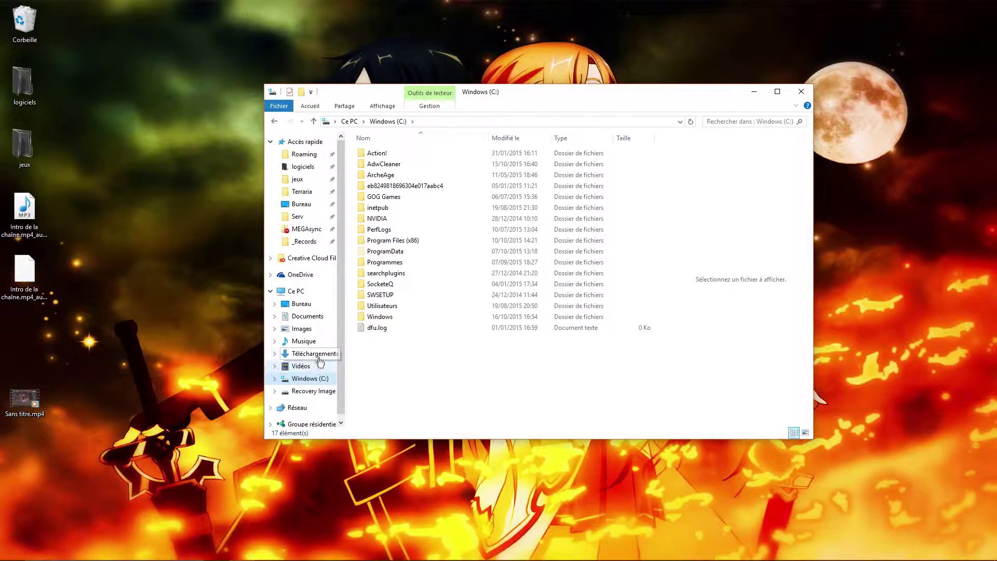
click(304, 341)
click(307, 318)
click(310, 379)
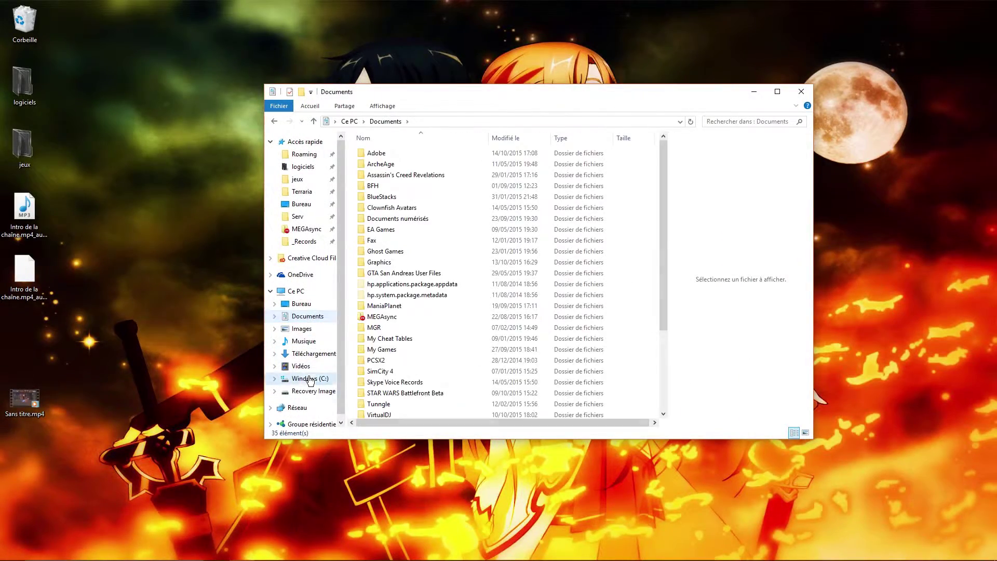
Open the folder options and bring up the hidden files and folders setting among the advanced display settings
click(388, 105)
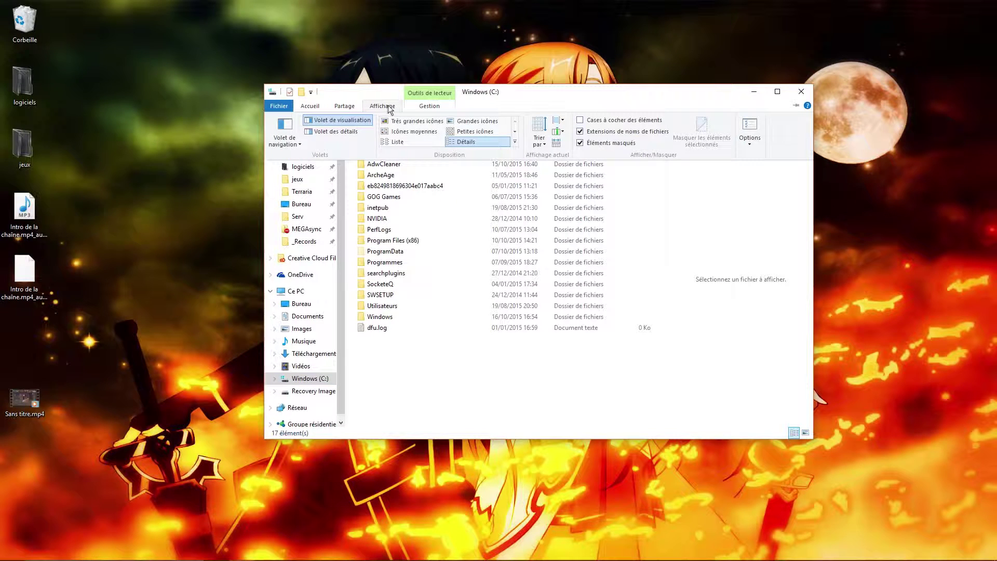
click(753, 138)
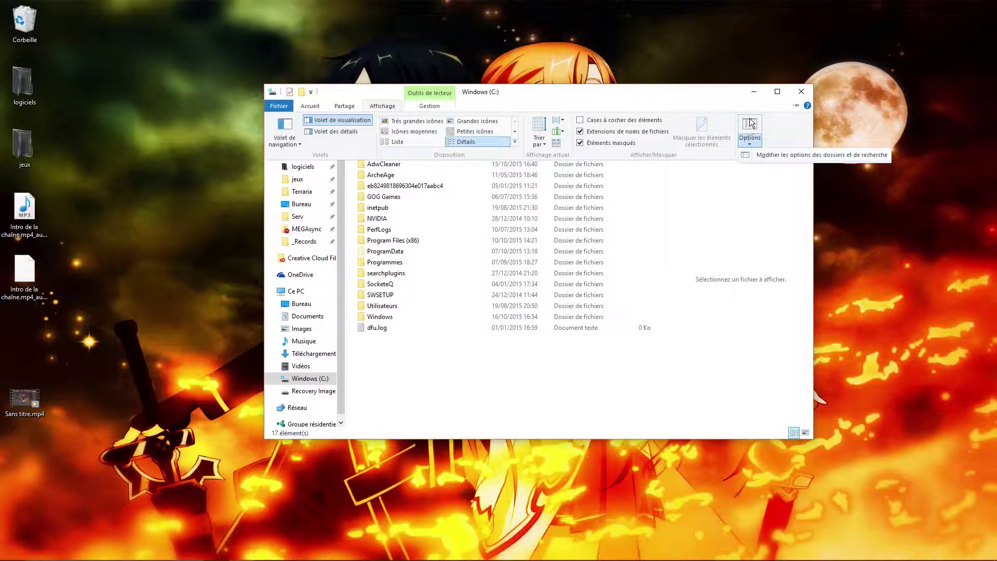
click(750, 123)
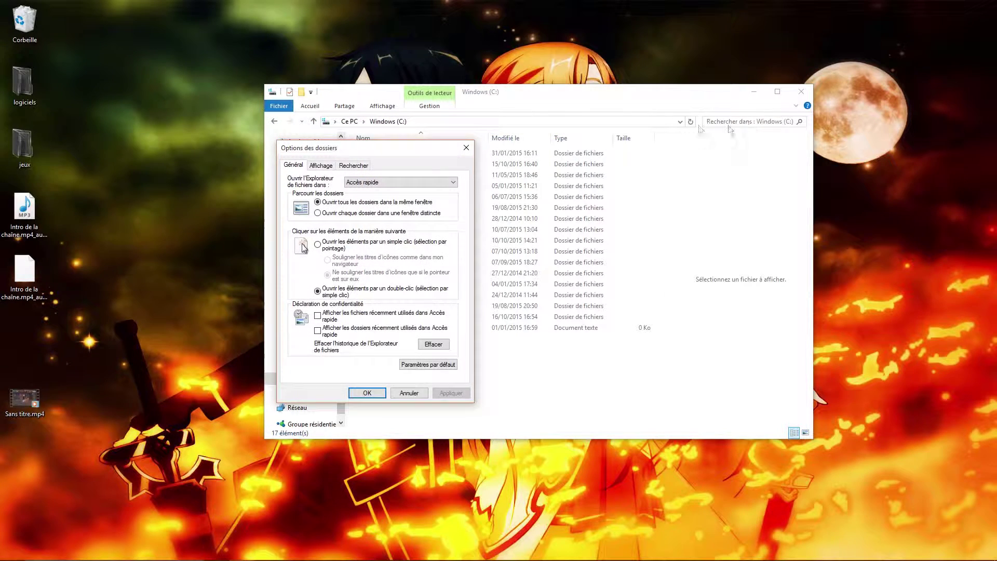
drag(416, 146, 569, 154)
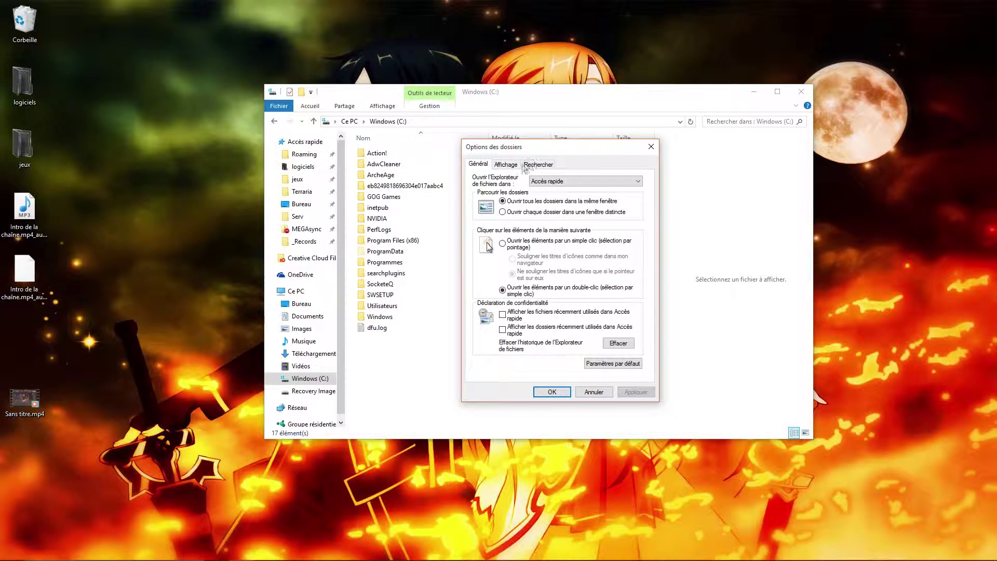
click(507, 164)
drag(522, 147, 561, 142)
scroll(602, 252, down, 1)
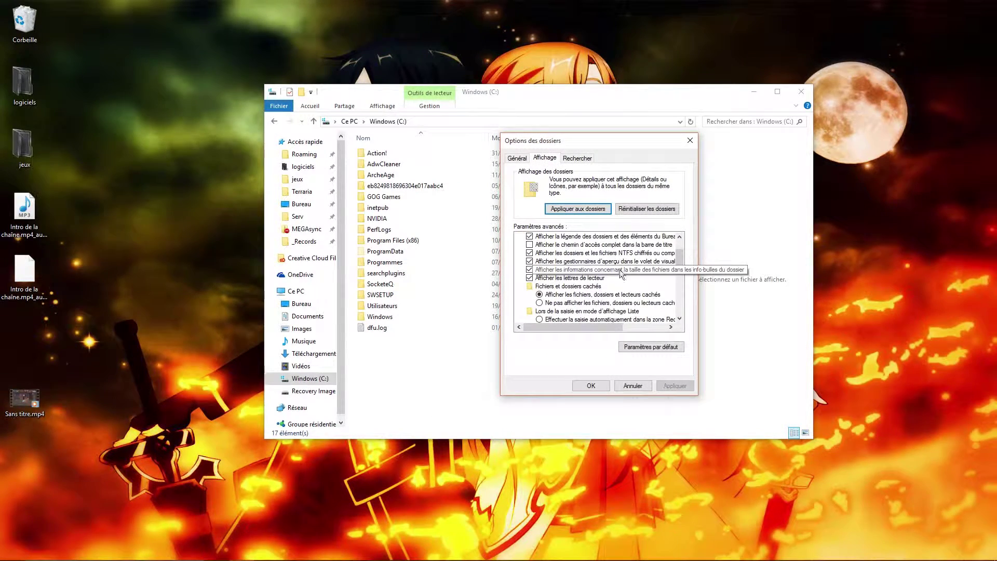
Set the folder options not to show hidden files, folders or drives, and apply the setting
click(565, 287)
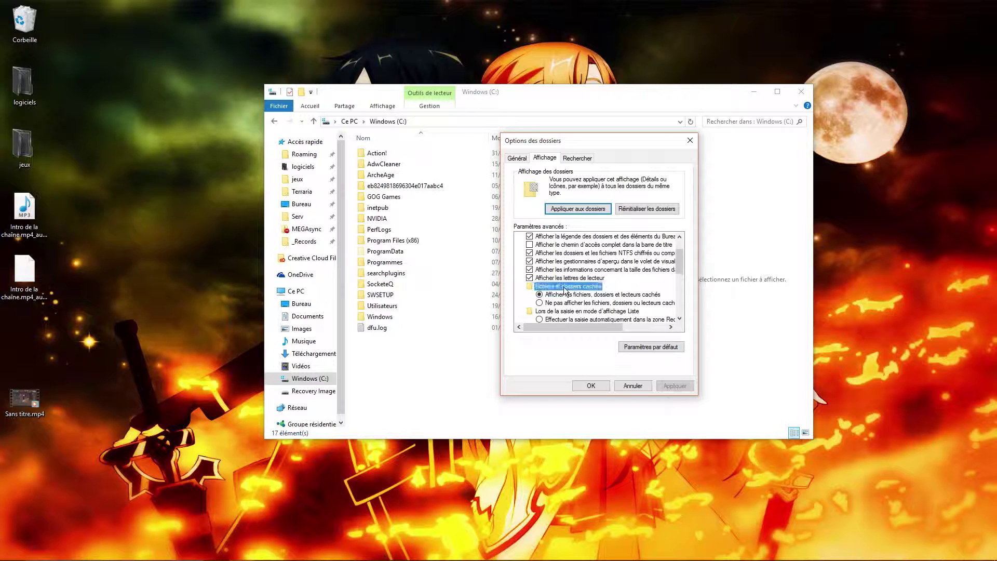
click(593, 295)
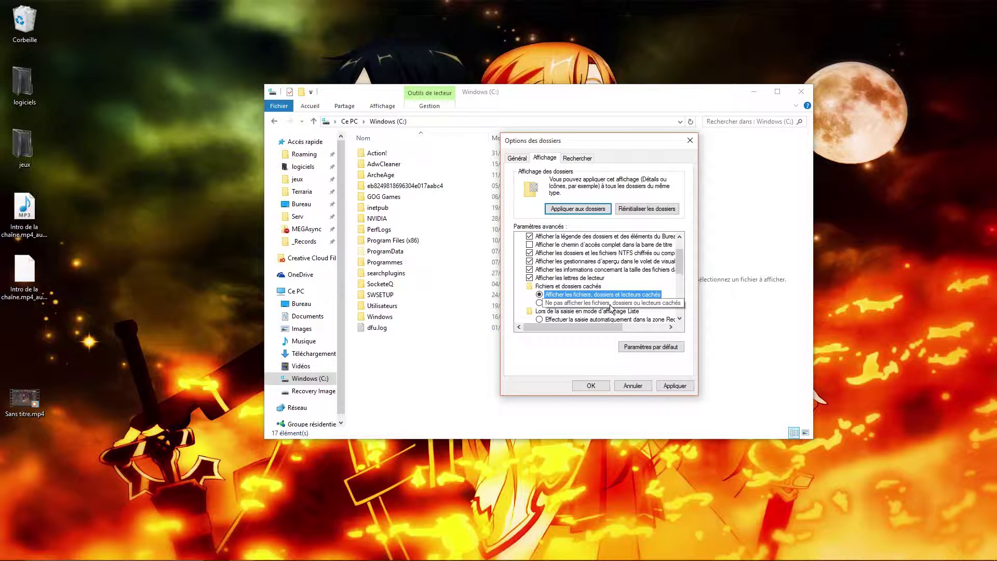
click(598, 304)
click(676, 385)
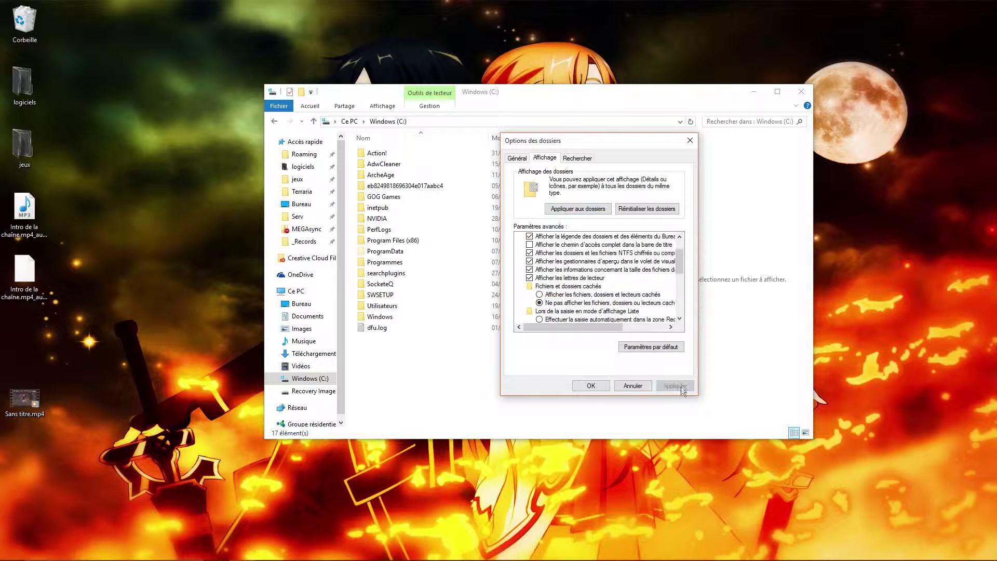
Set the folder options to show hidden files, folders and drives, apply the setting and close the Explorer window
click(603, 294)
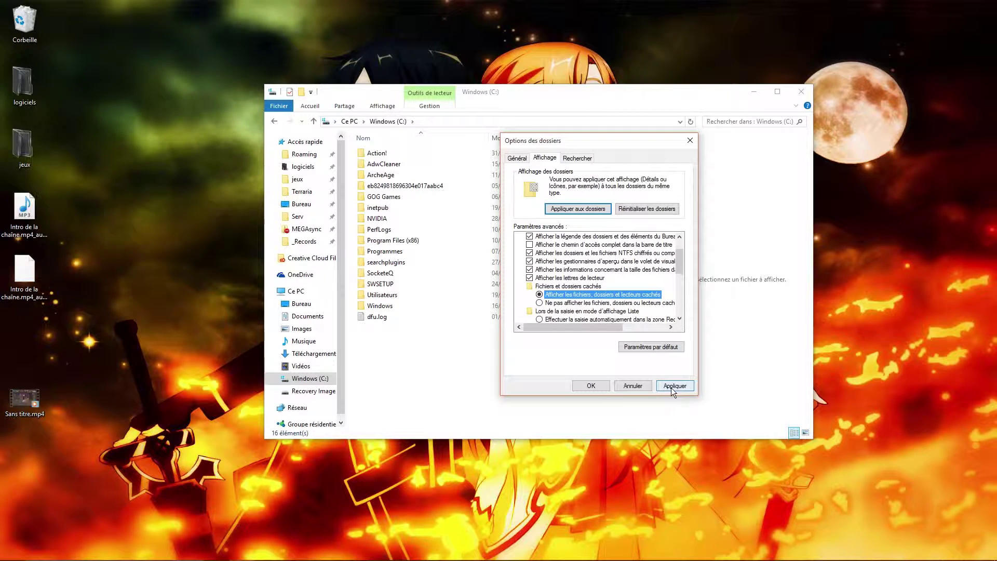
click(675, 385)
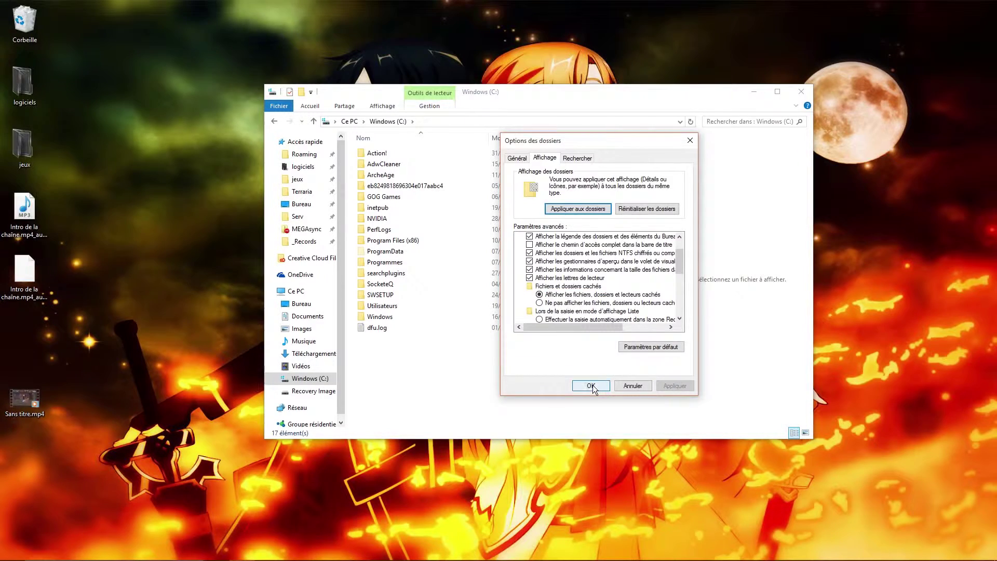
click(592, 385)
click(802, 91)
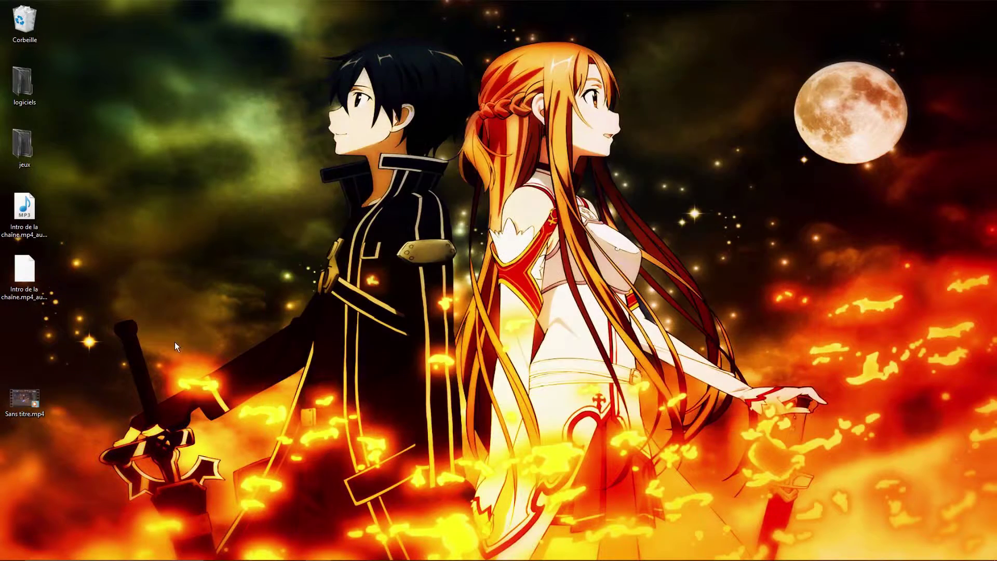
Move "Intro de la chaîne.mp4_audio.mp3" to an empty area of the desktop and enable its hidden (Caché) attribute
drag(24, 207, 173, 154)
click(260, 195)
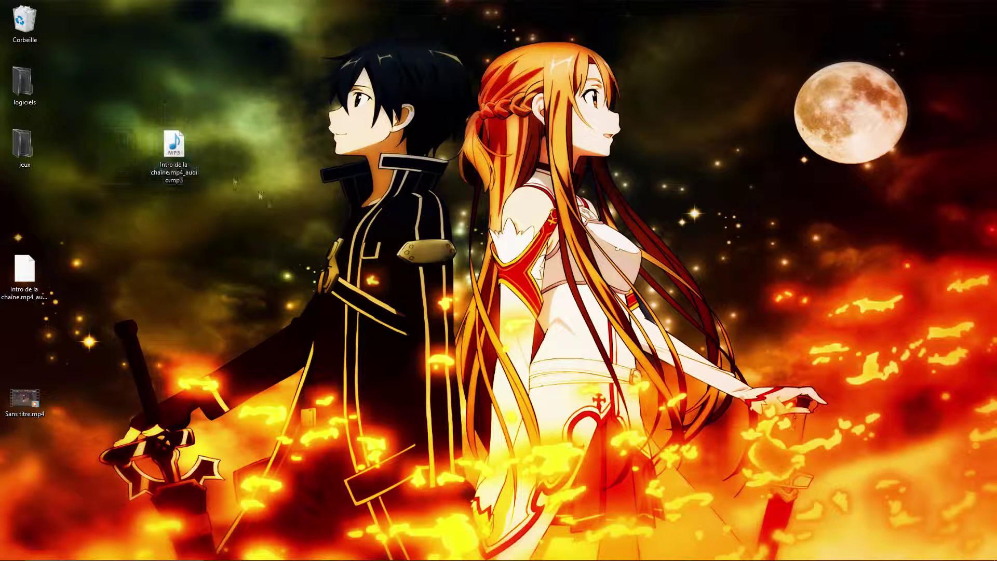
right_click(180, 153)
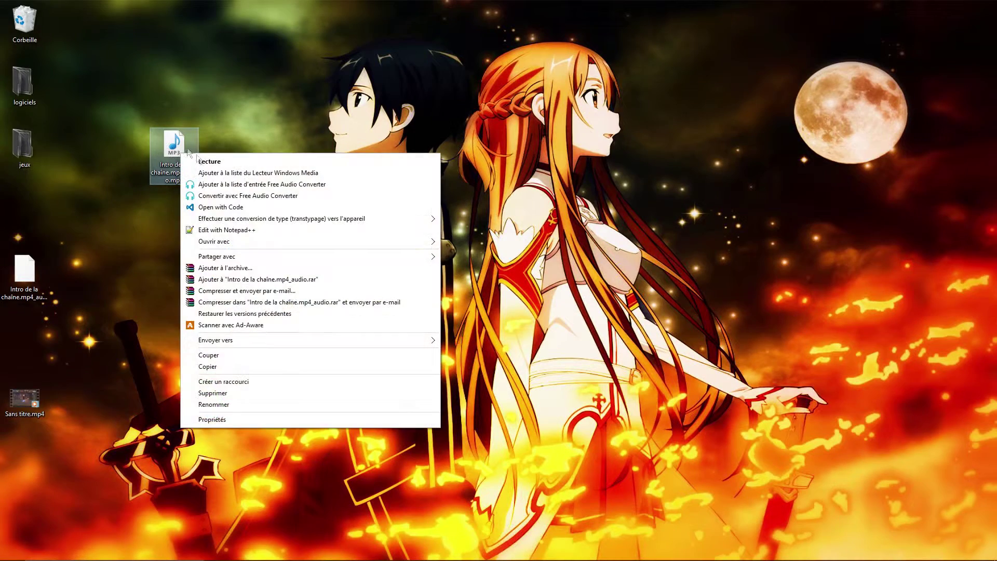
click(261, 420)
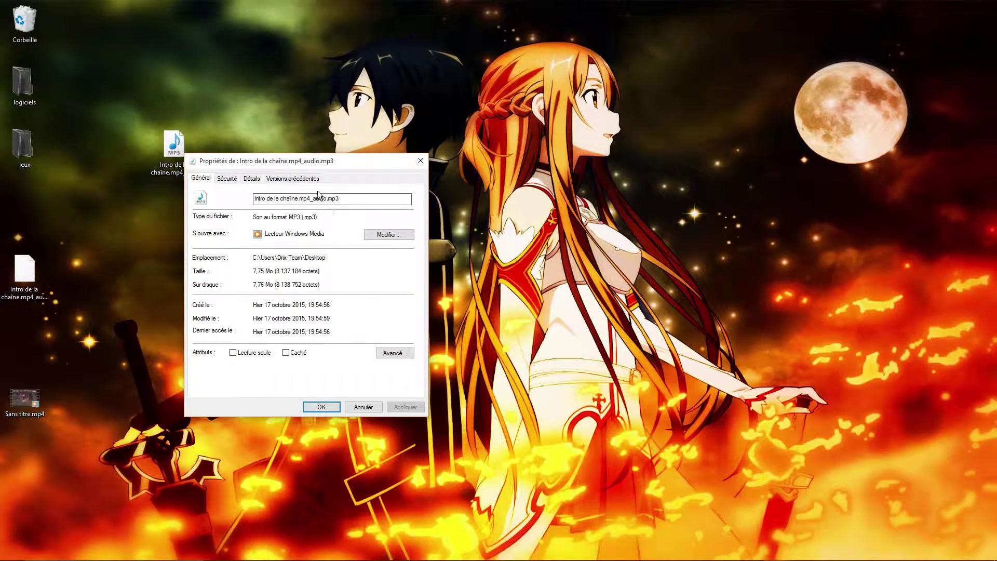
drag(310, 163, 461, 155)
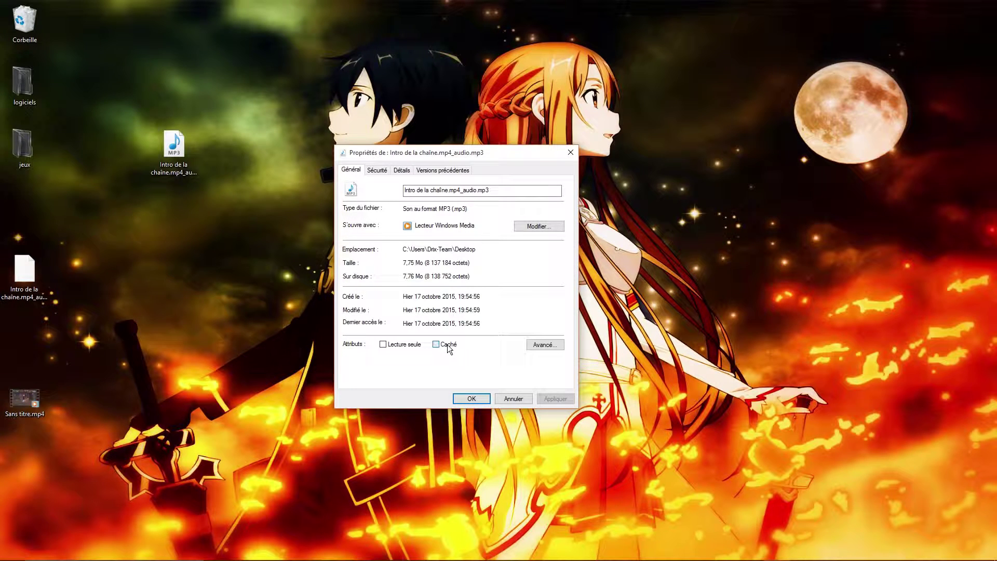
click(550, 398)
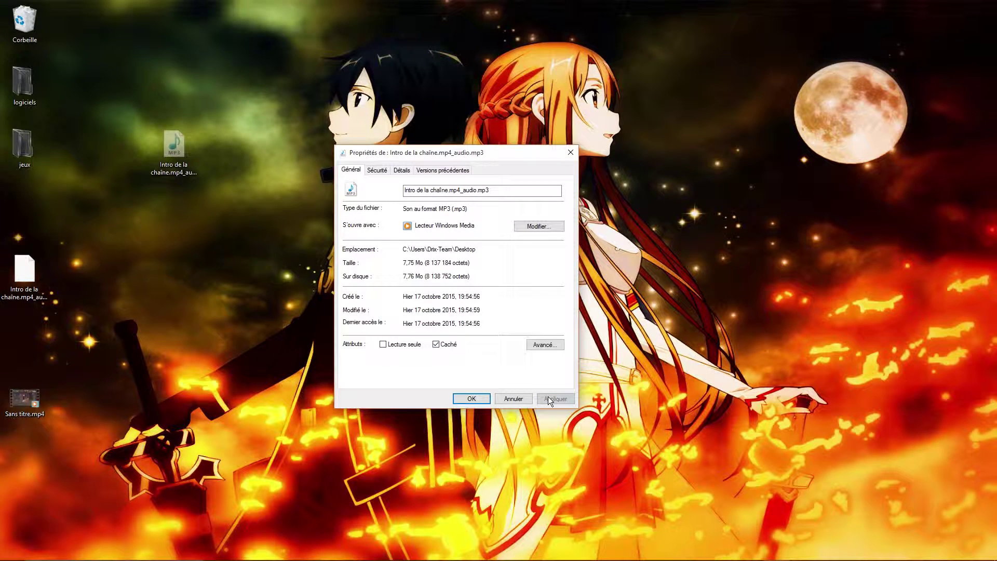
click(478, 396)
drag(182, 153, 276, 136)
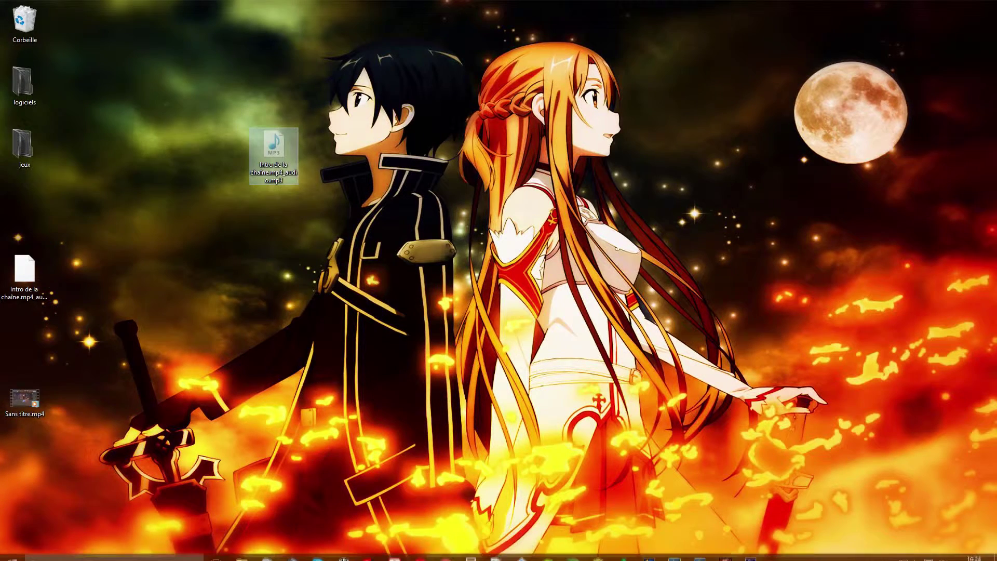
Open the folder options from a new Explorer window, set hidden files, folders and drives not to show, and apply the setting
click(242, 550)
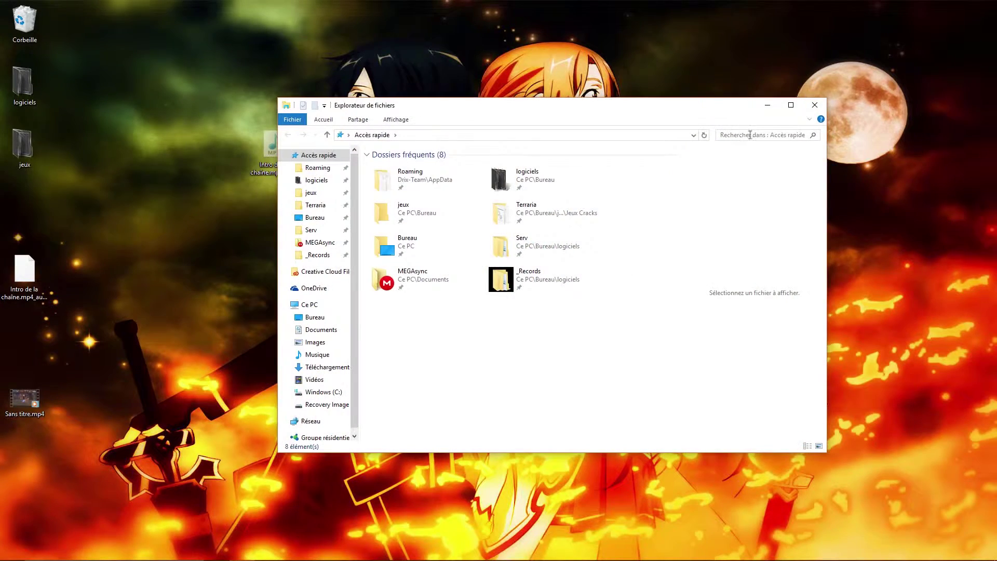
drag(716, 112, 856, 152)
click(547, 162)
click(915, 188)
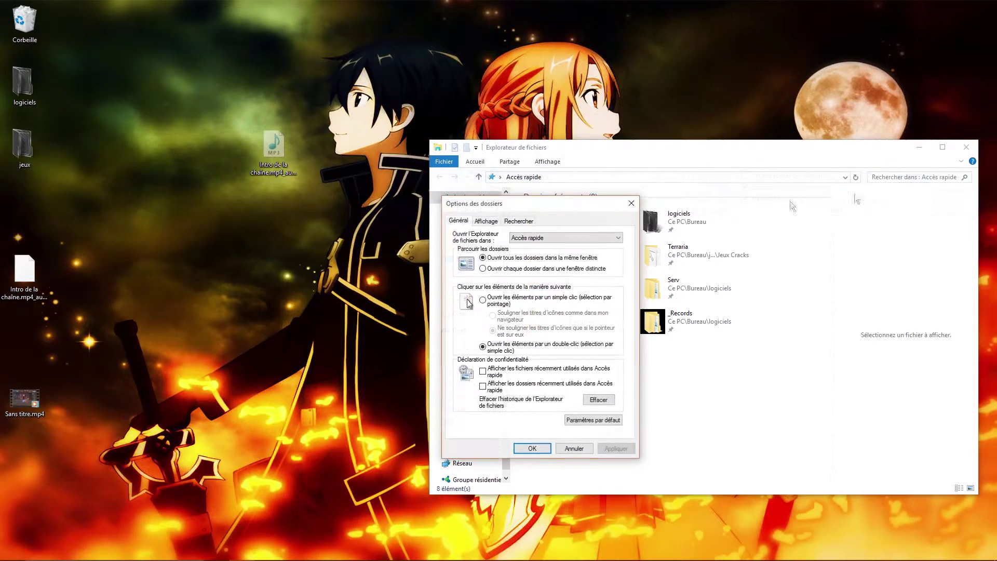
click(486, 221)
scroll(541, 343, down, 5)
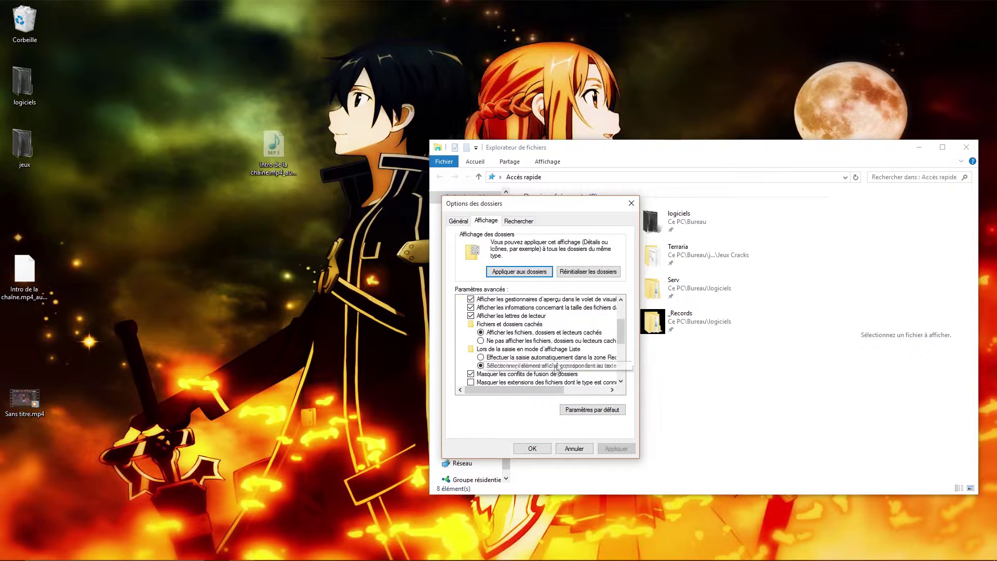
click(520, 341)
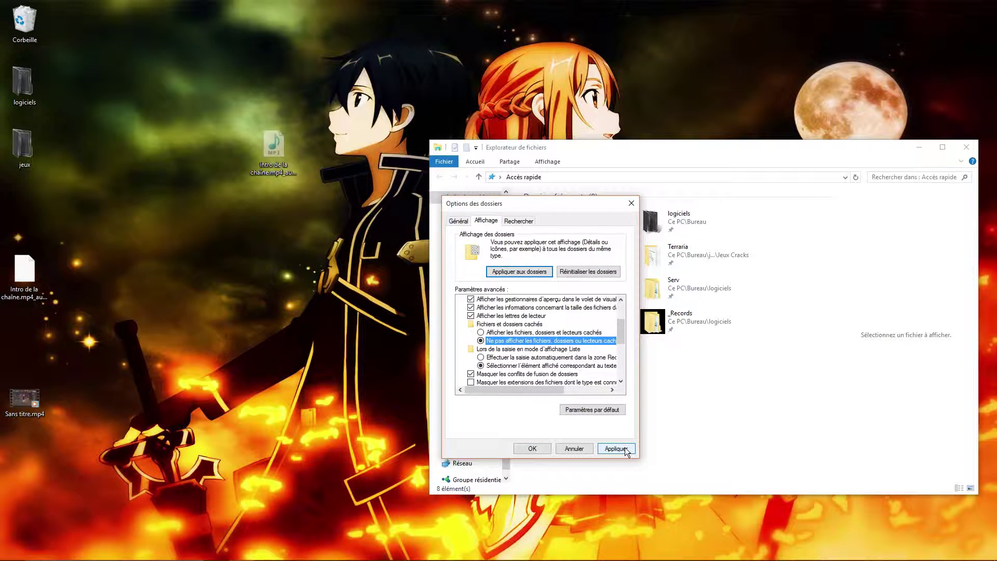
click(616, 448)
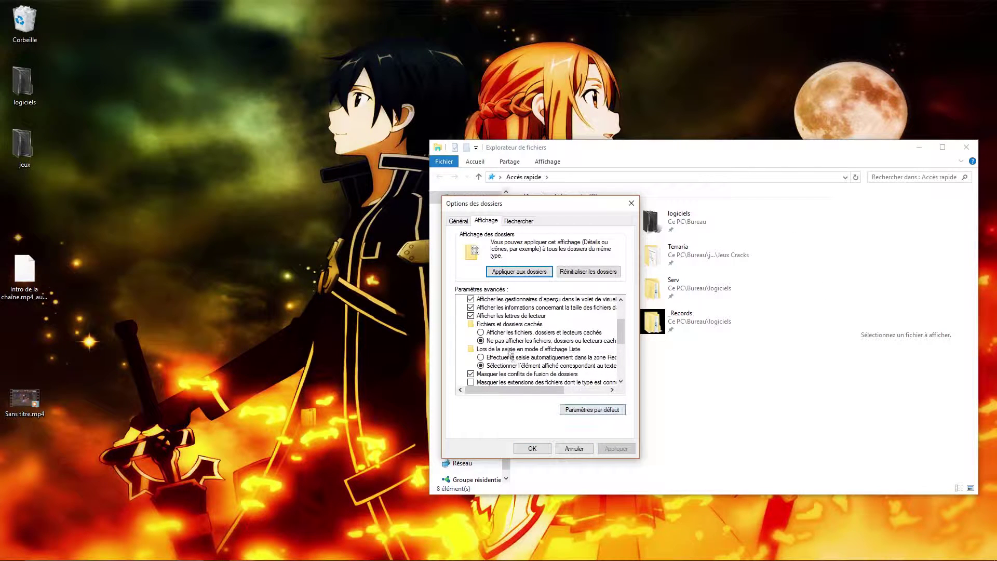
drag(330, 184, 396, 240)
drag(399, 342, 233, 42)
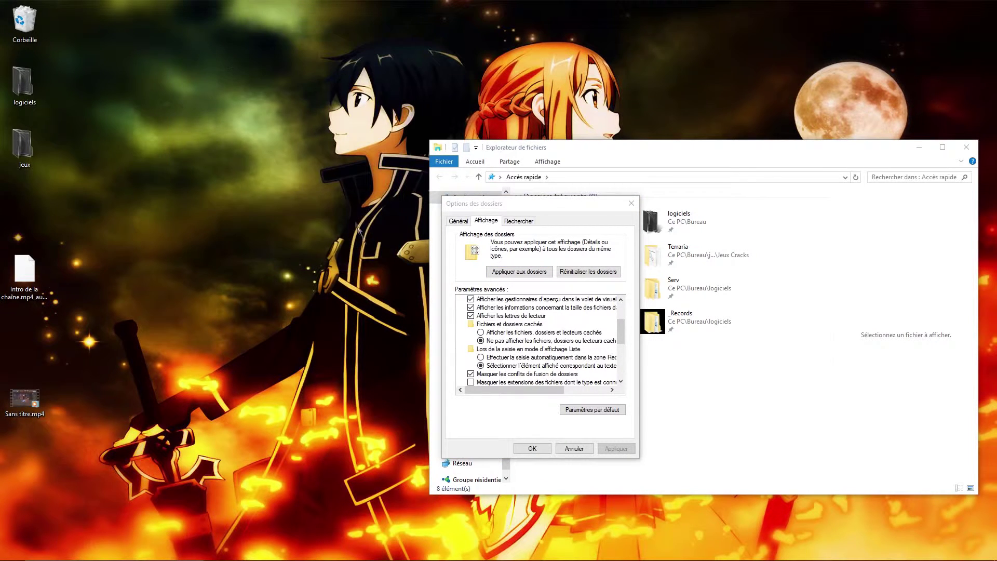
drag(315, 200, 357, 146)
click(572, 358)
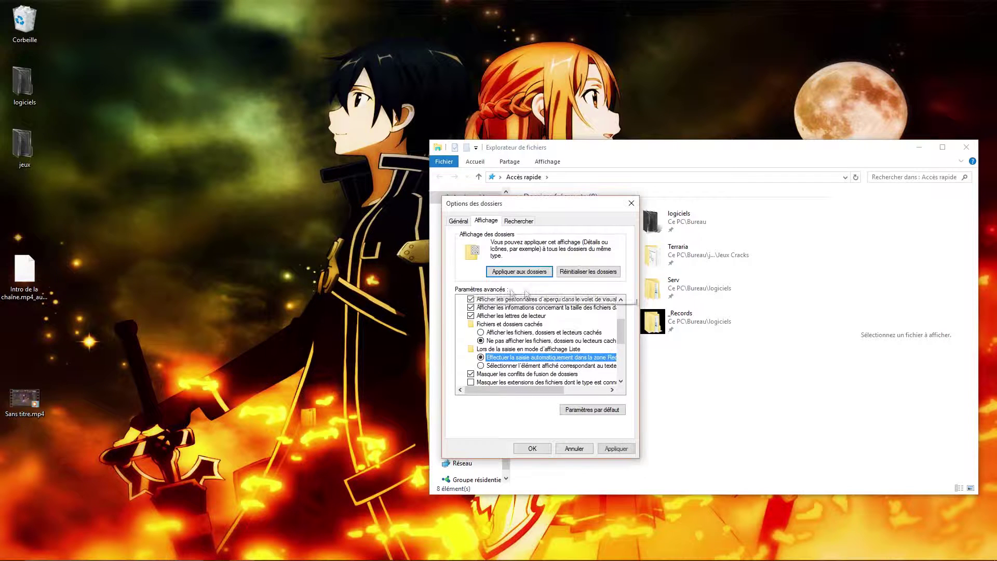
click(614, 449)
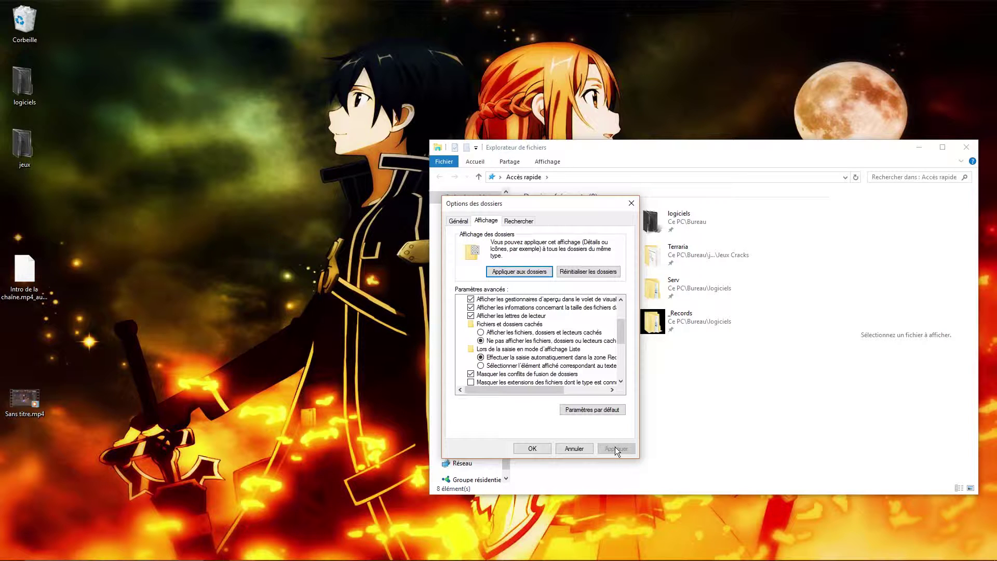
key(Down)
key(space)
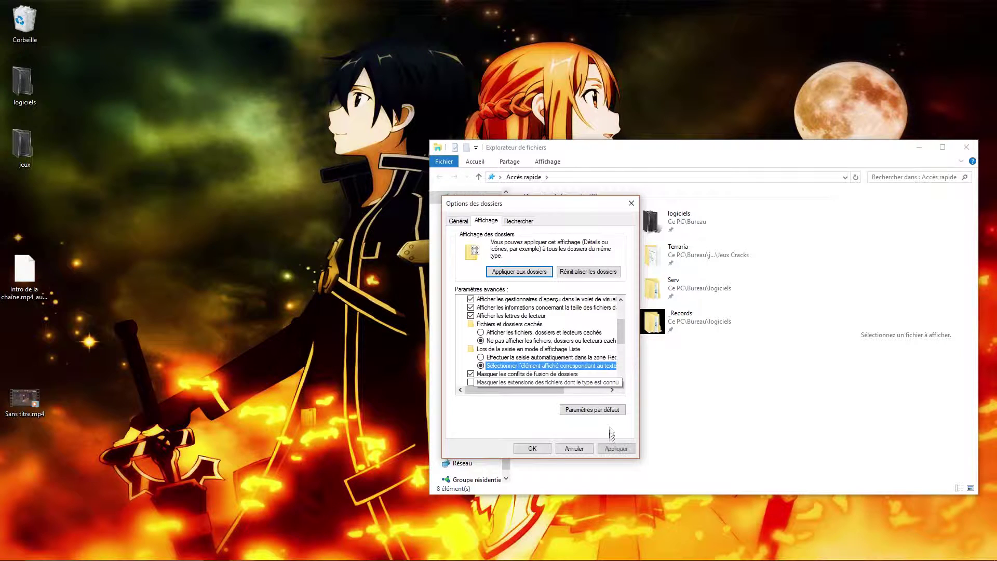
click(617, 450)
Set the folder options to show hidden files, folders and drives, apply the setting and close the options dialog
click(542, 333)
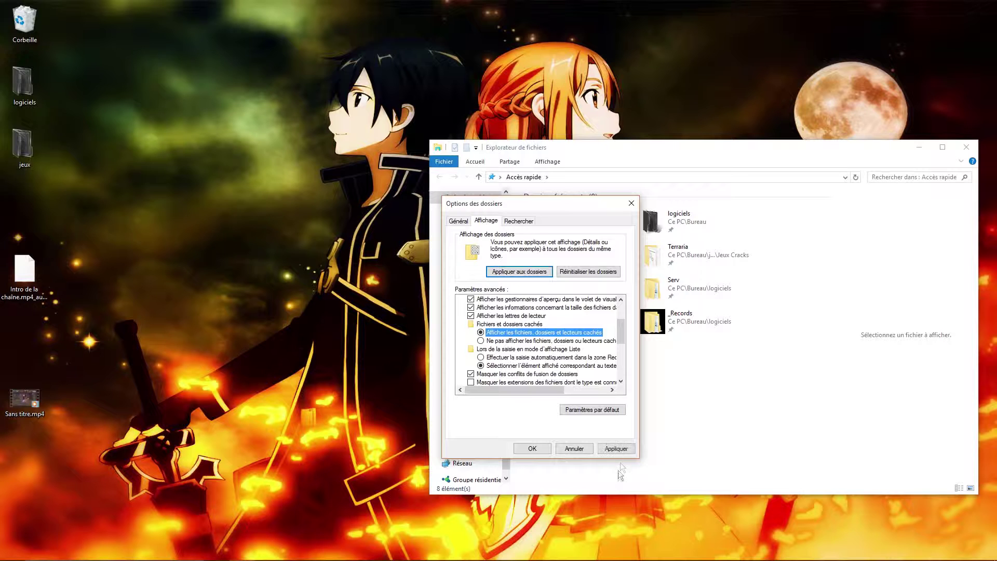
click(618, 448)
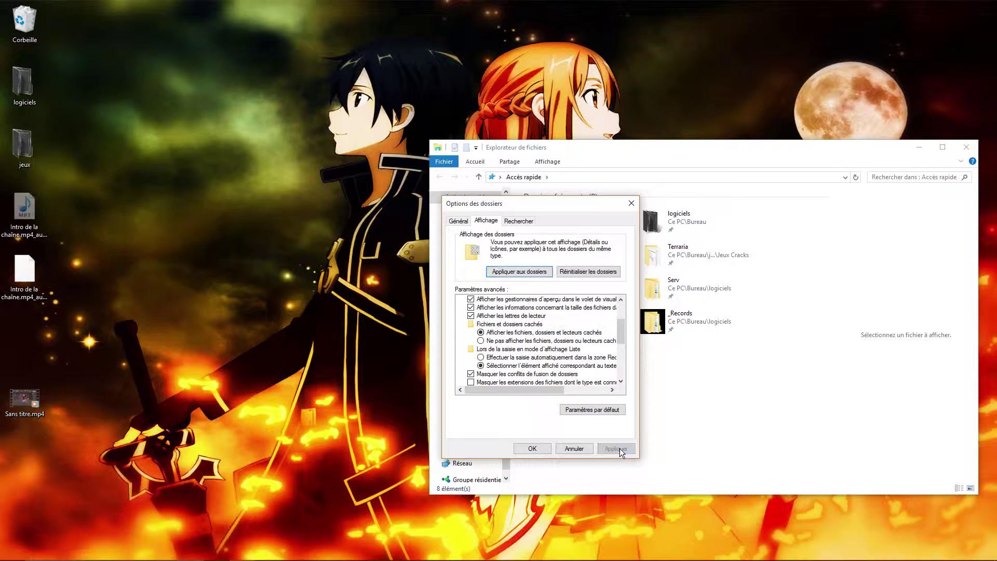
click(535, 450)
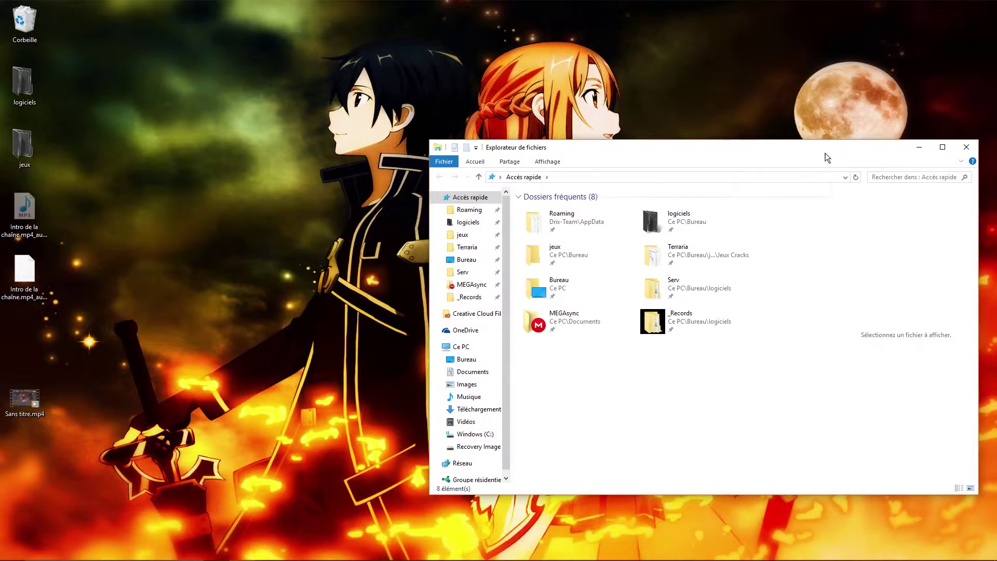
drag(825, 154, 722, 167)
mouse_move(24, 208)
mouse_down()
mouse_move(275, 146)
mouse_move(212, 138)
mouse_move(23, 191)
mouse_up()
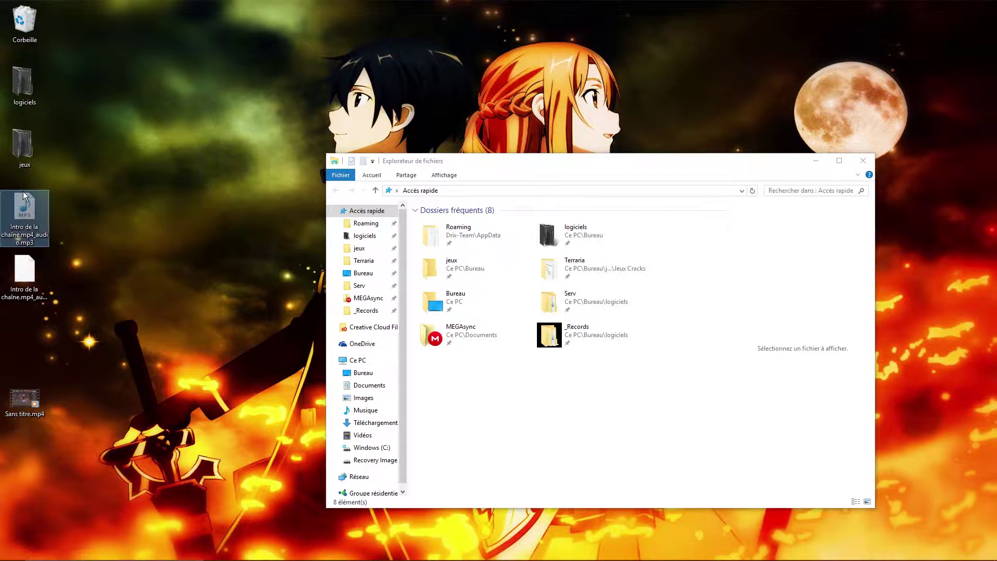
right_click(22, 192)
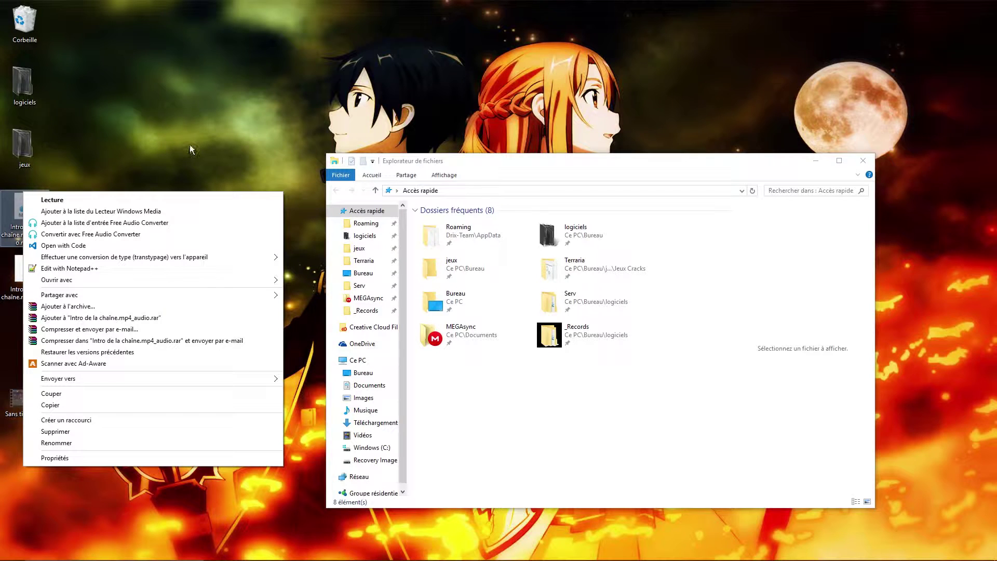
click(182, 146)
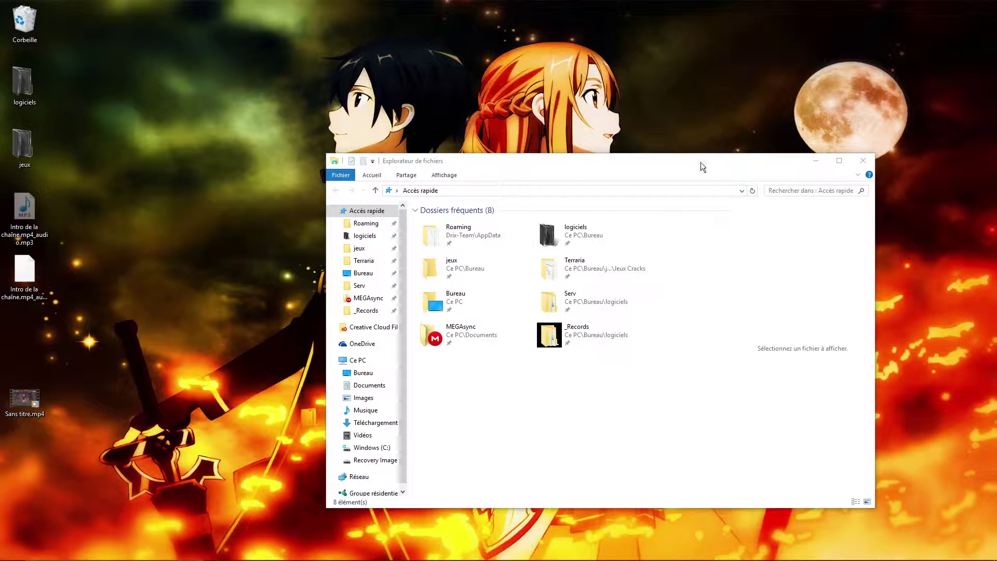
Close the Explorer window to leave only the desktop
drag(701, 161, 826, 150)
drag(717, 158, 464, 178)
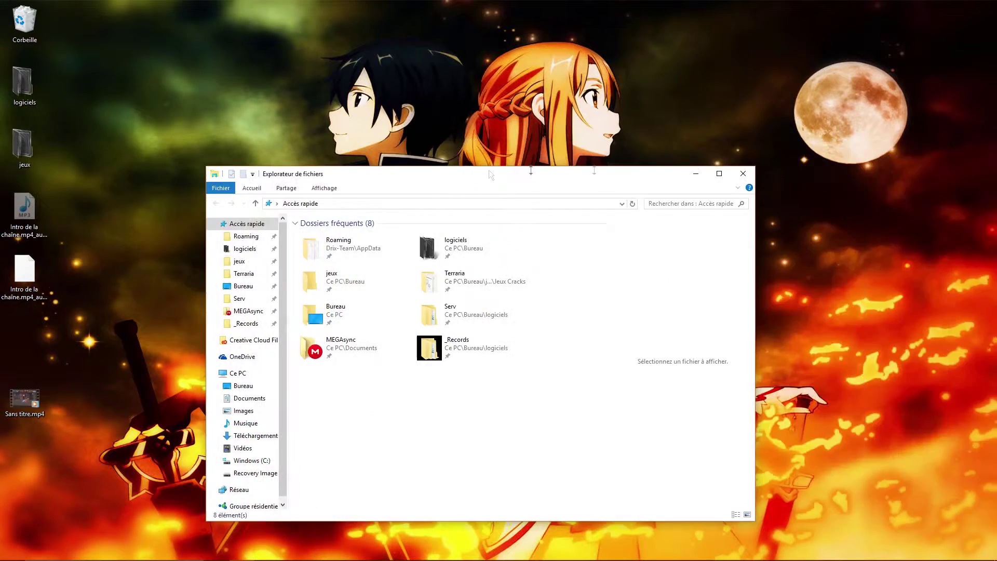
click(744, 176)
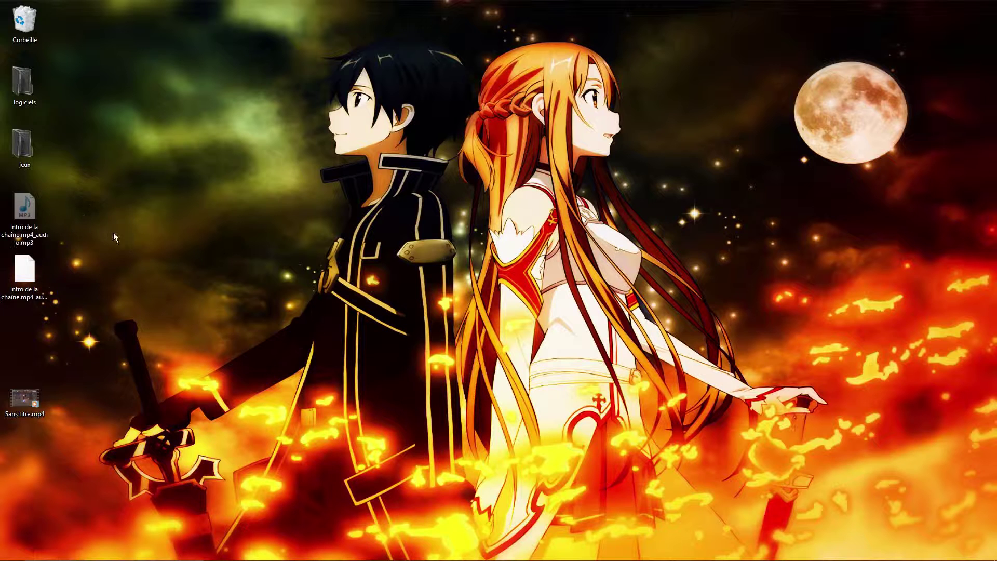
drag(113, 232, 182, 207)
Open a new Explorer window and look through the contents of the Documents folder
mouse_move(238, 552)
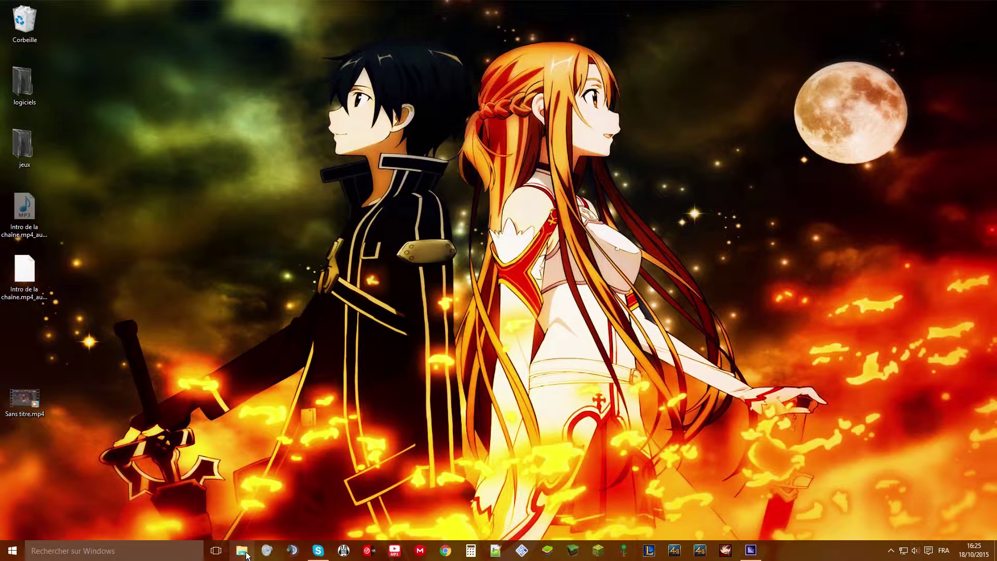
click(247, 553)
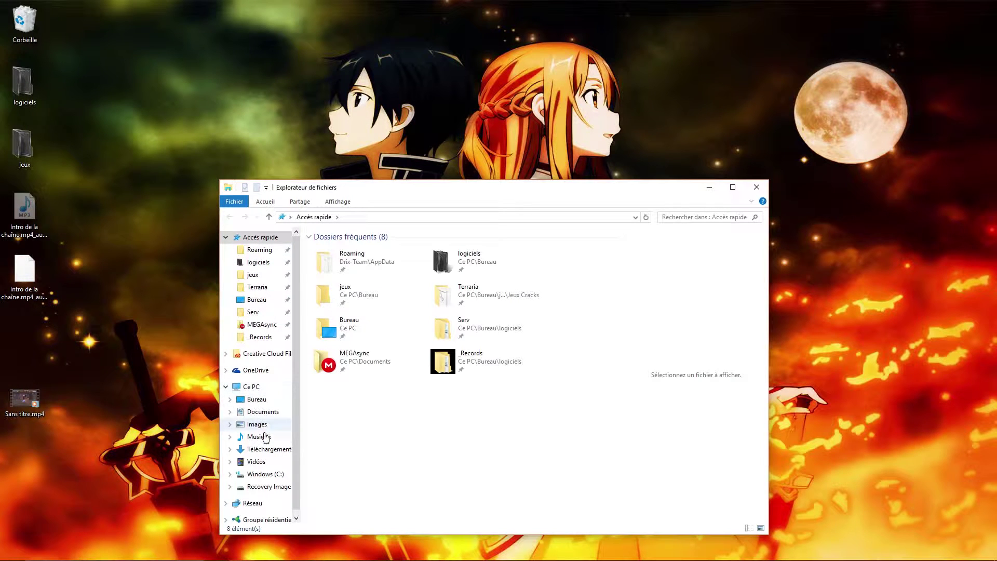
click(266, 414)
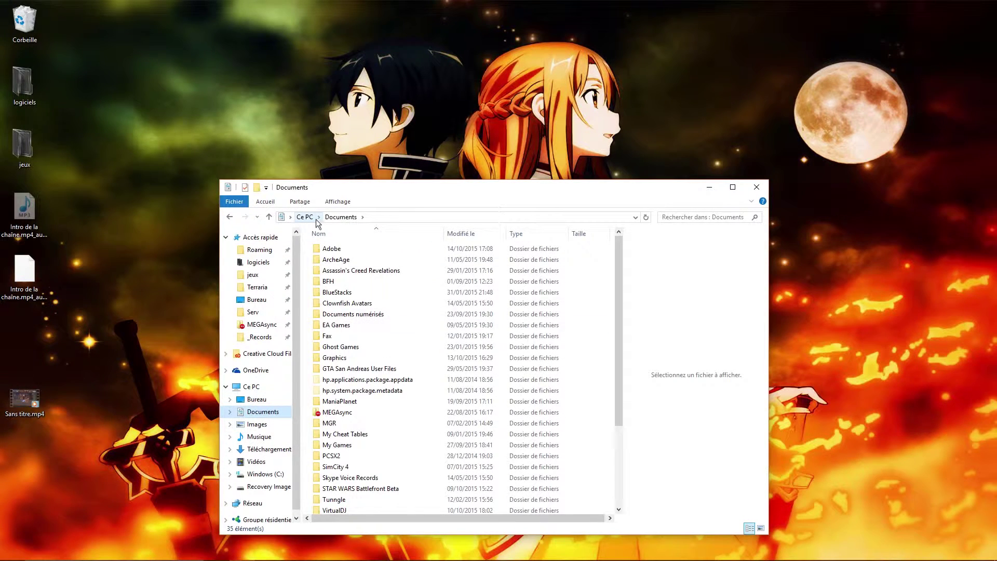
scroll(453, 381, down, 4)
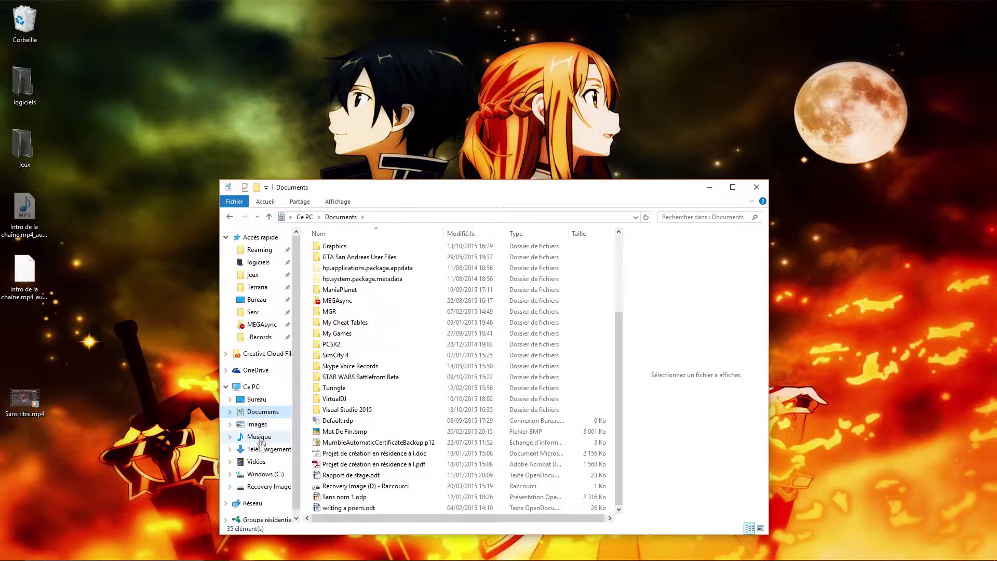
Browse to the hidden AppData folder inside the user profile folder under Utilisateurs on the Windows (C:) drive
click(276, 475)
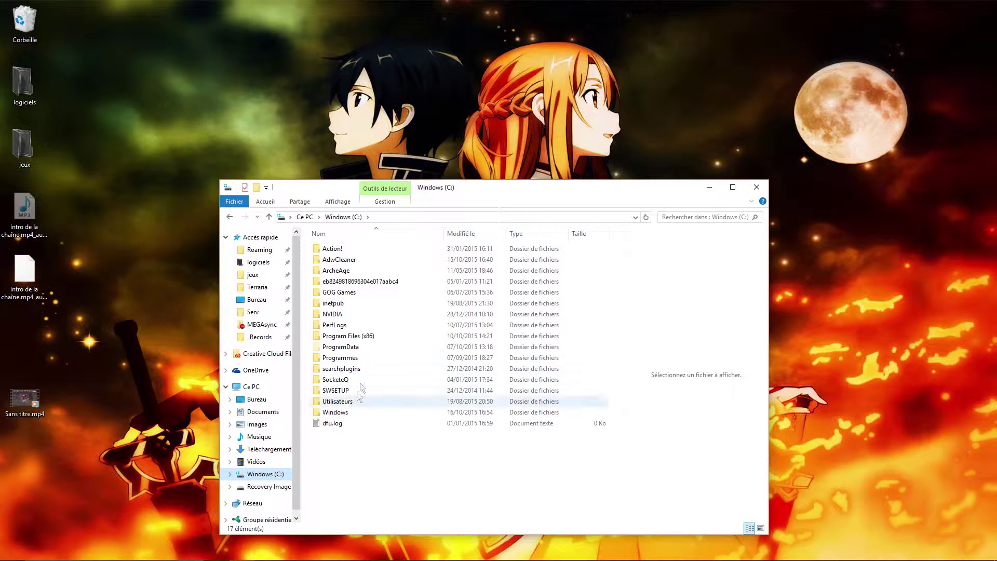
click(342, 402)
double_click(348, 403)
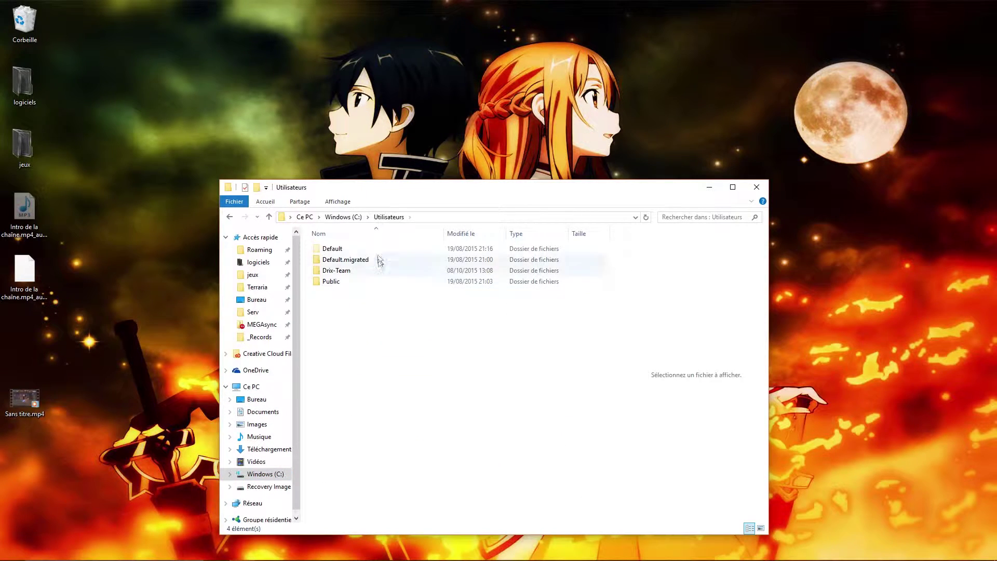
double_click(351, 272)
double_click(335, 281)
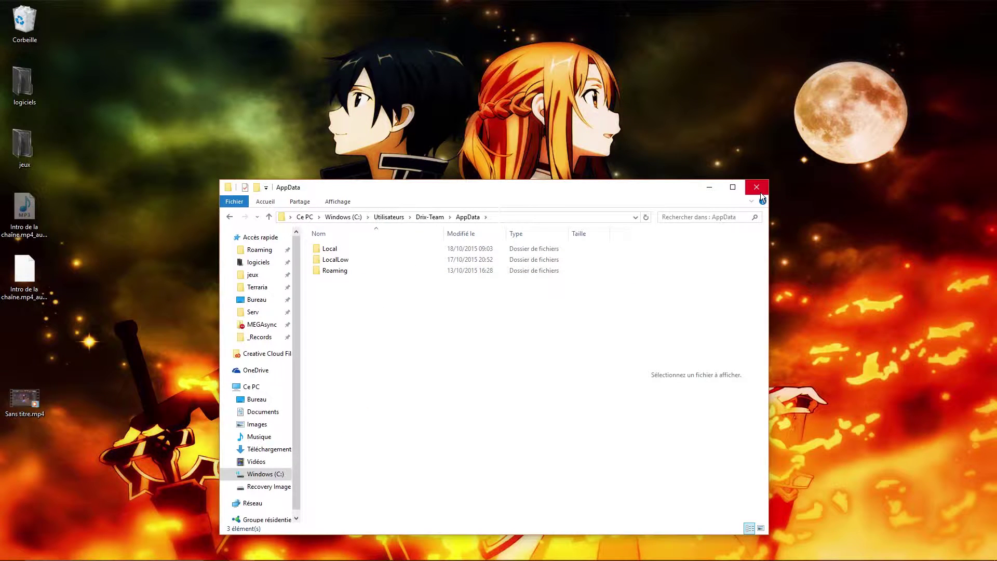
Return to the parent user profile folder and pin its AppData folder to File Explorer on the taskbar
click(437, 218)
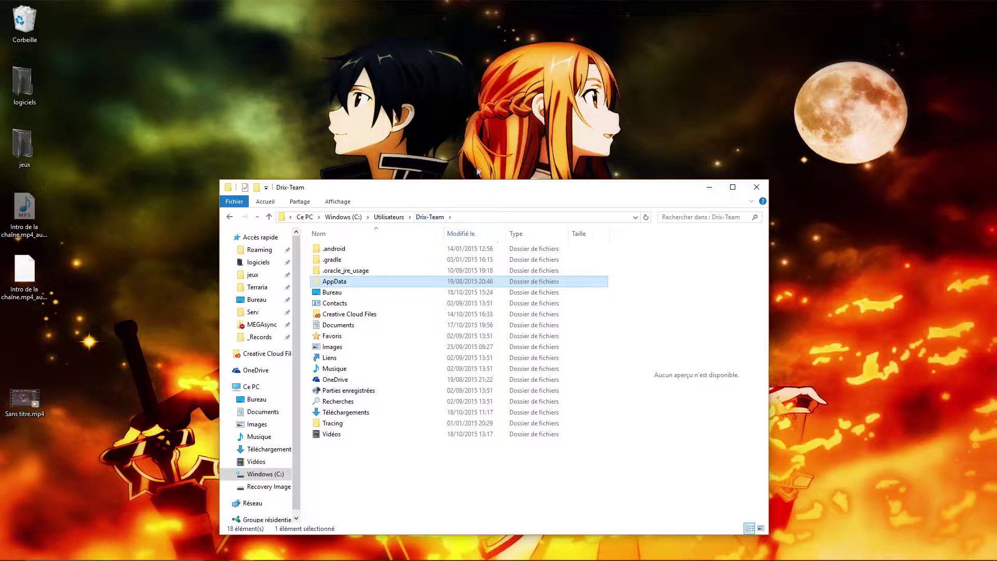
drag(471, 186, 577, 147)
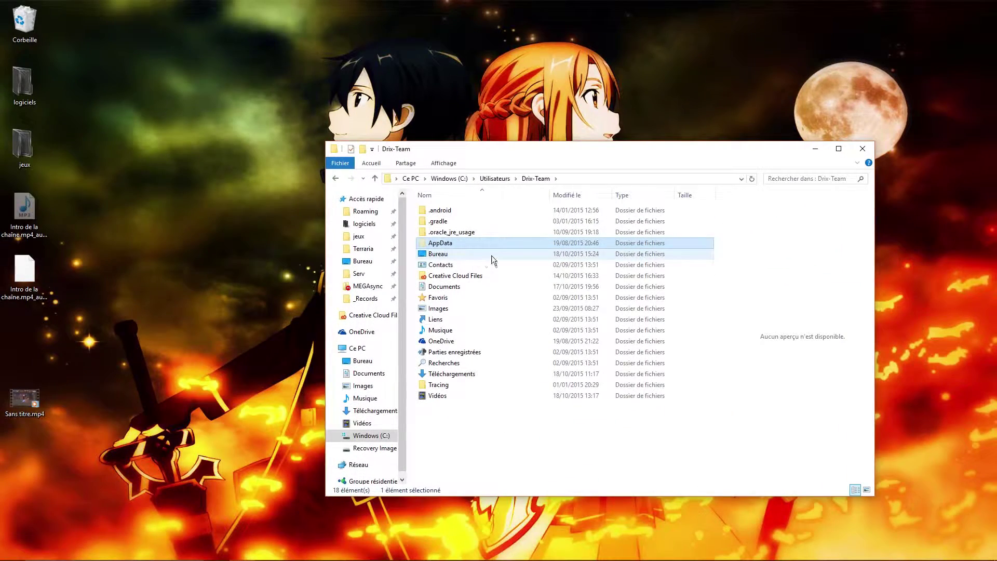
right_click(462, 244)
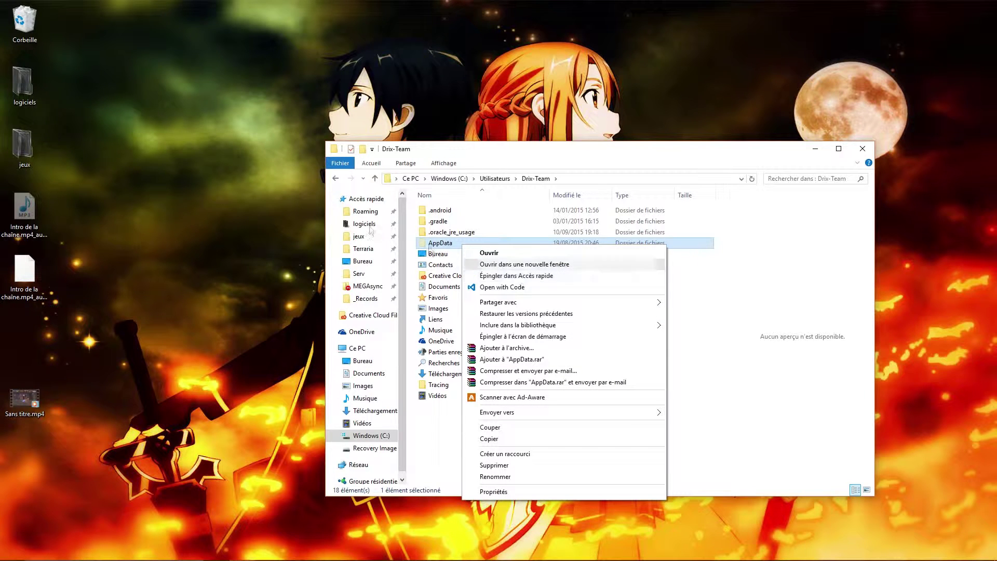
click(428, 436)
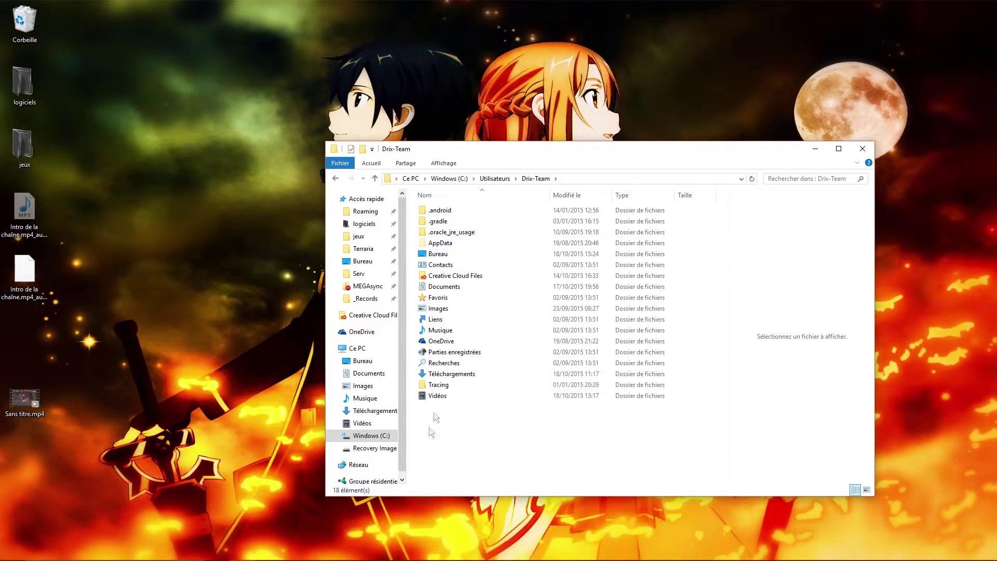
click(445, 243)
mouse_move(267, 556)
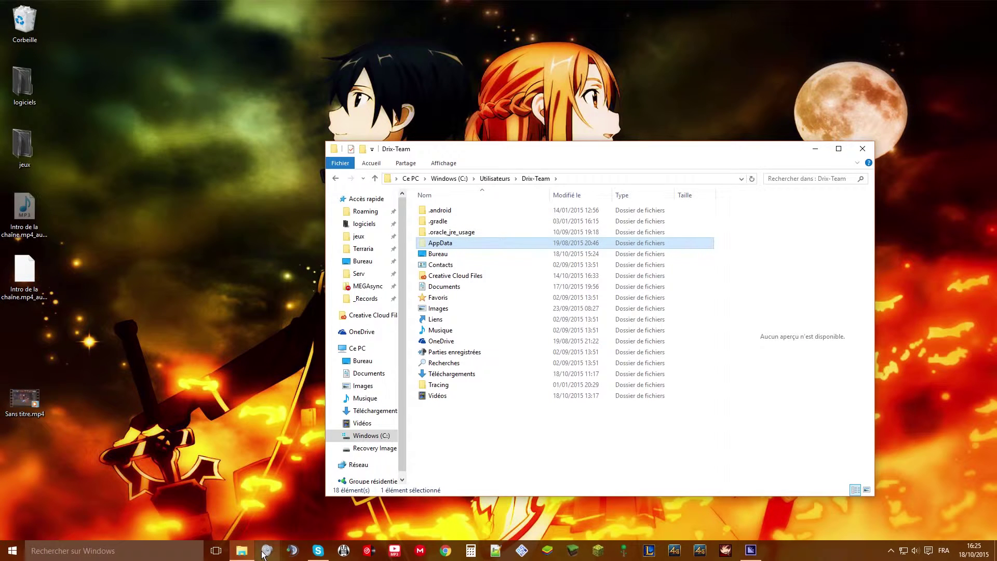
drag(445, 243, 247, 553)
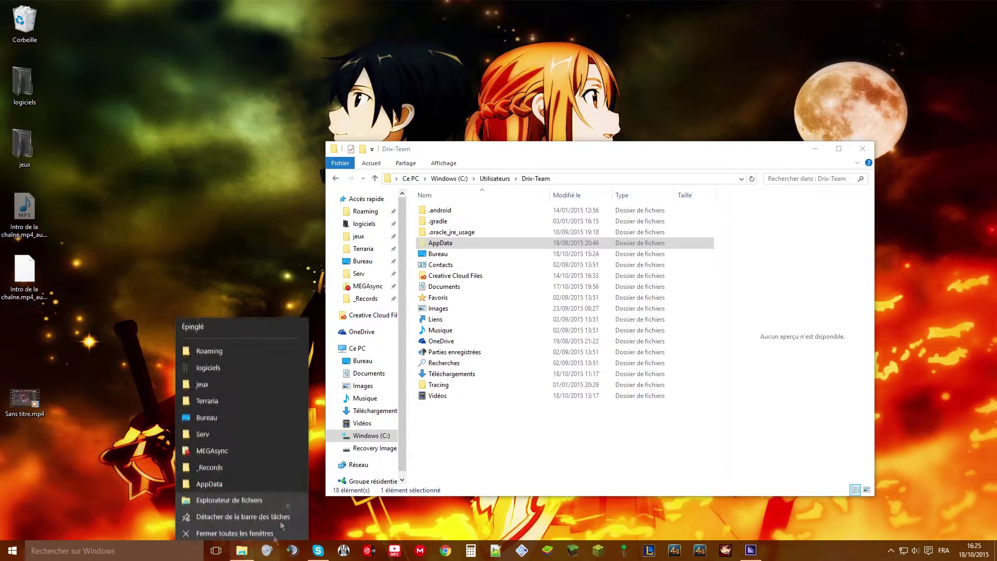
click(312, 465)
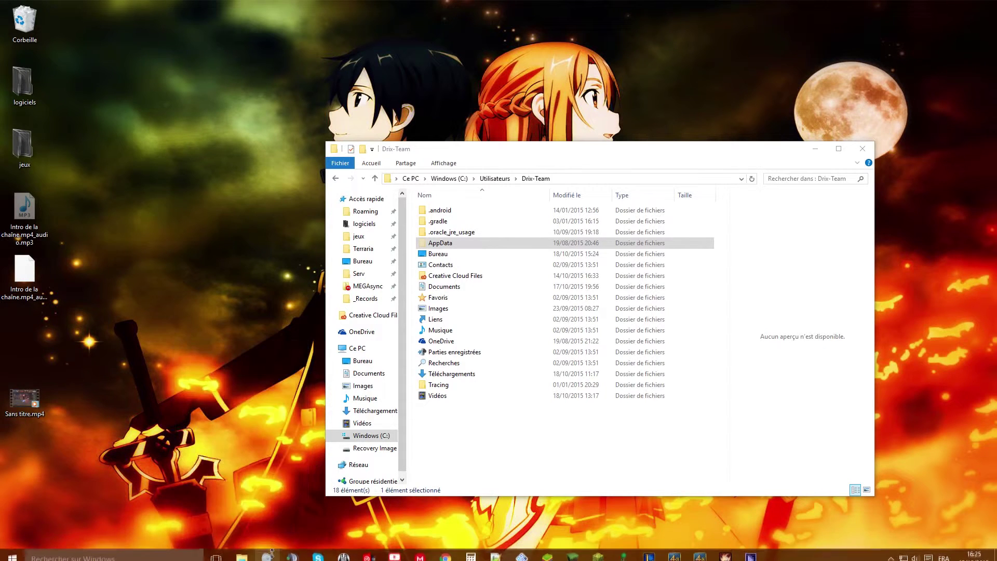
Open the pinned AppData folder in a new window, move that window aside and bring the profile folder window to the front
right_click(242, 556)
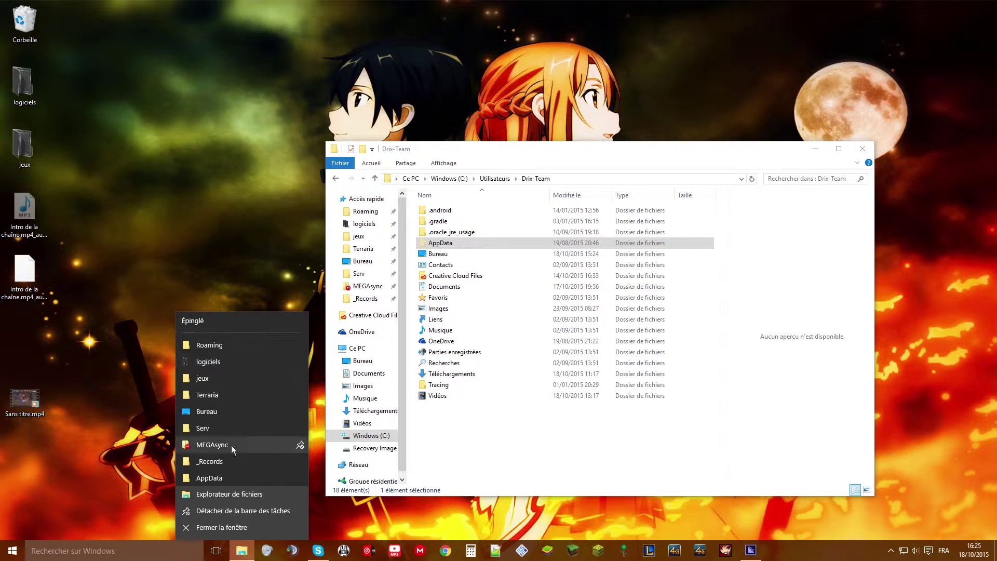
click(241, 481)
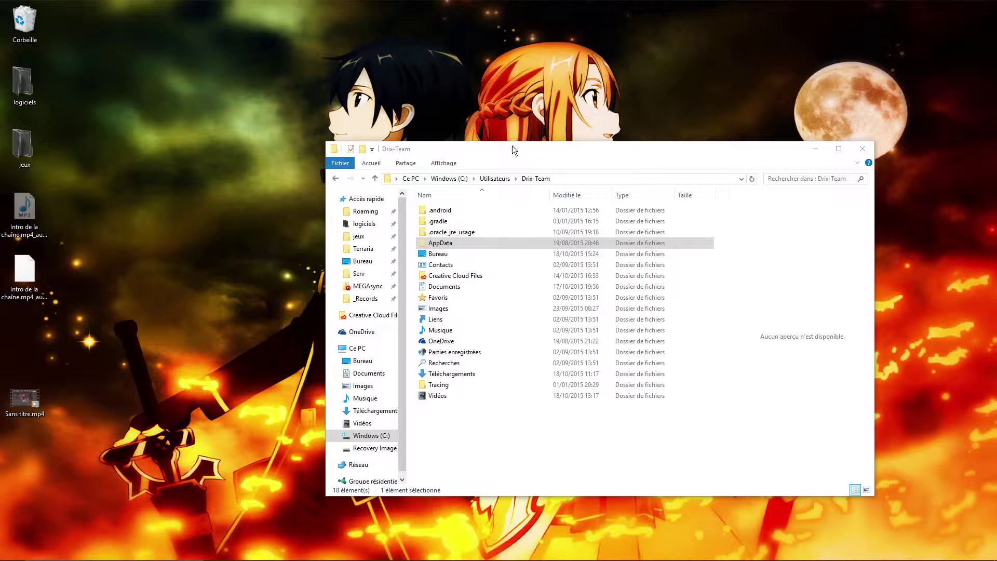
drag(506, 170, 655, 171)
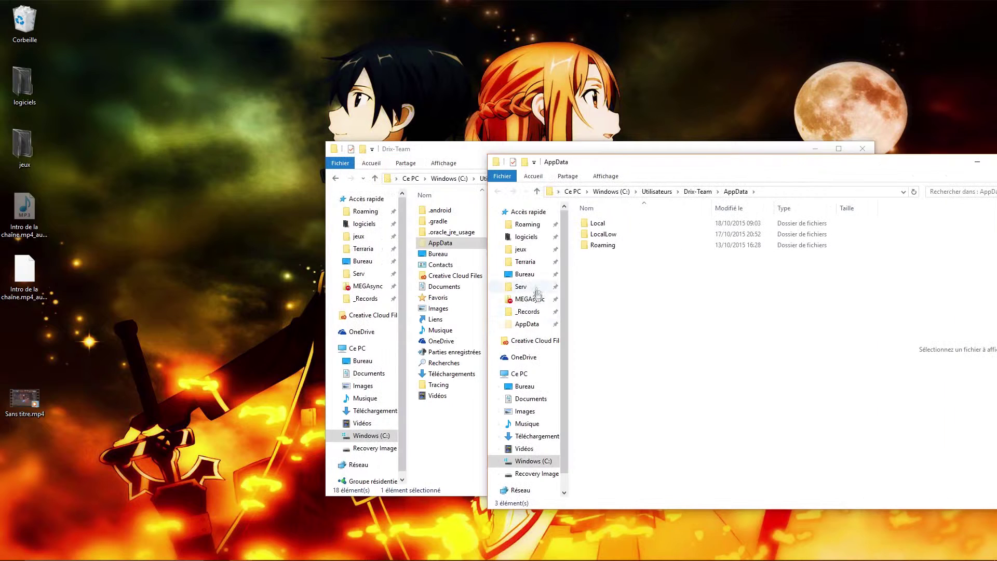
click(478, 165)
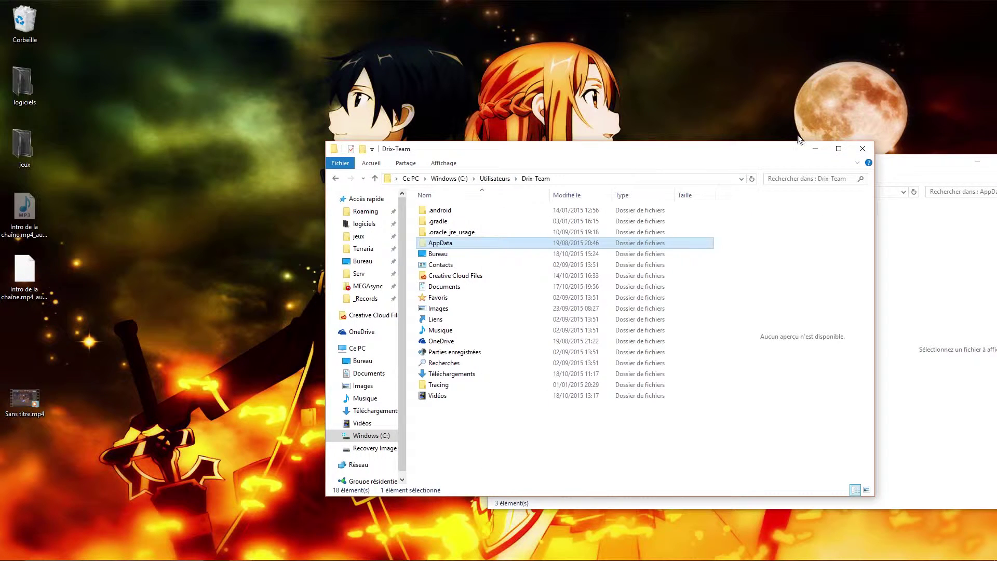
Close the profile folder window and unpin the AppData folder from Quick access in the remaining window
click(863, 149)
click(553, 328)
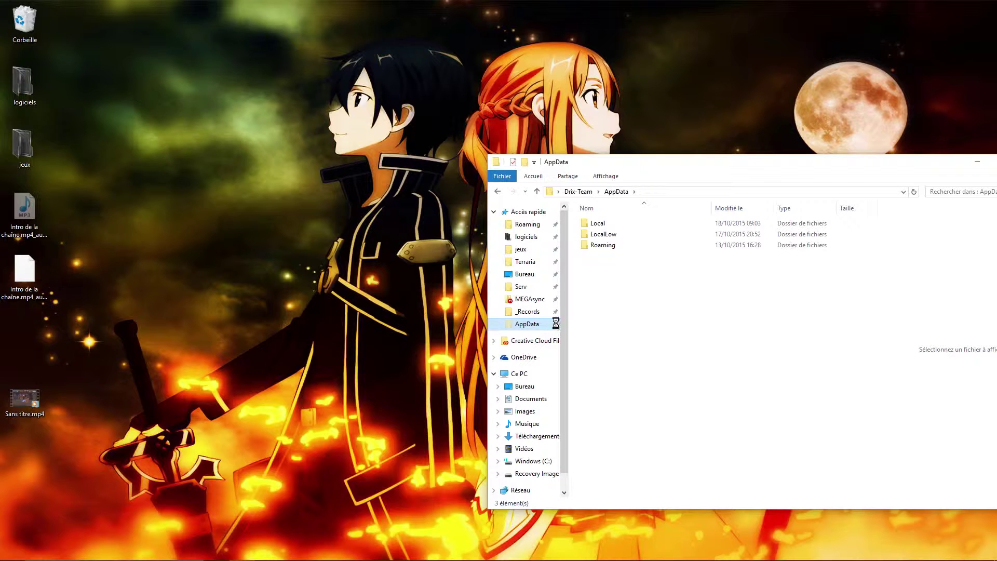
right_click(551, 325)
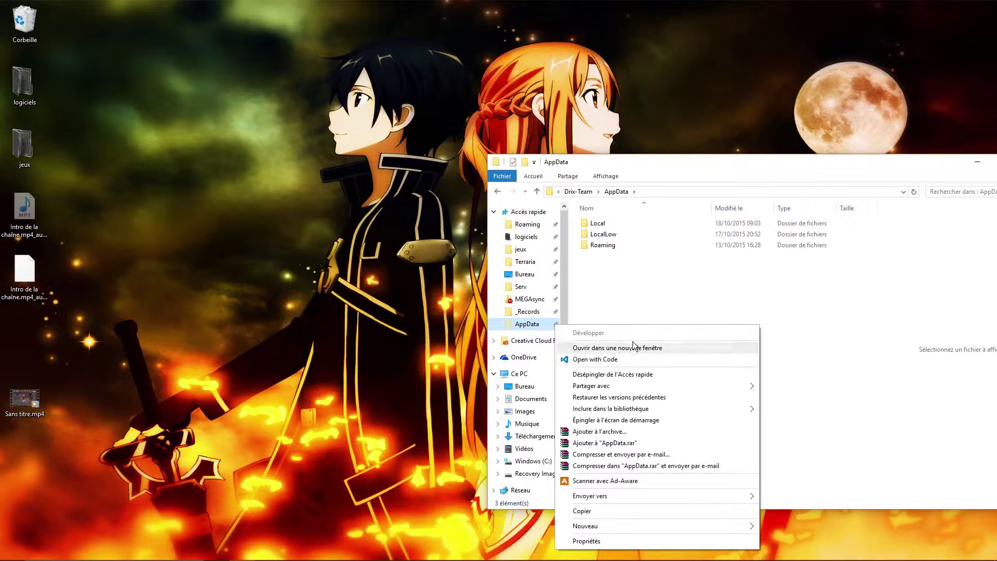
click(632, 375)
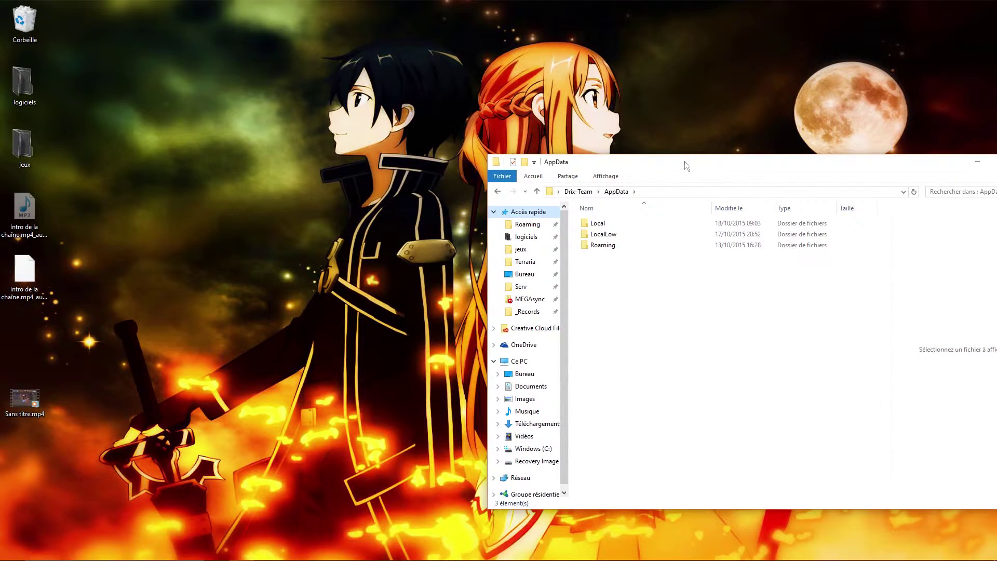
Move the AppData window fully into view, look at the contents of its Roaming folder and close the window
drag(684, 165, 391, 168)
double_click(351, 251)
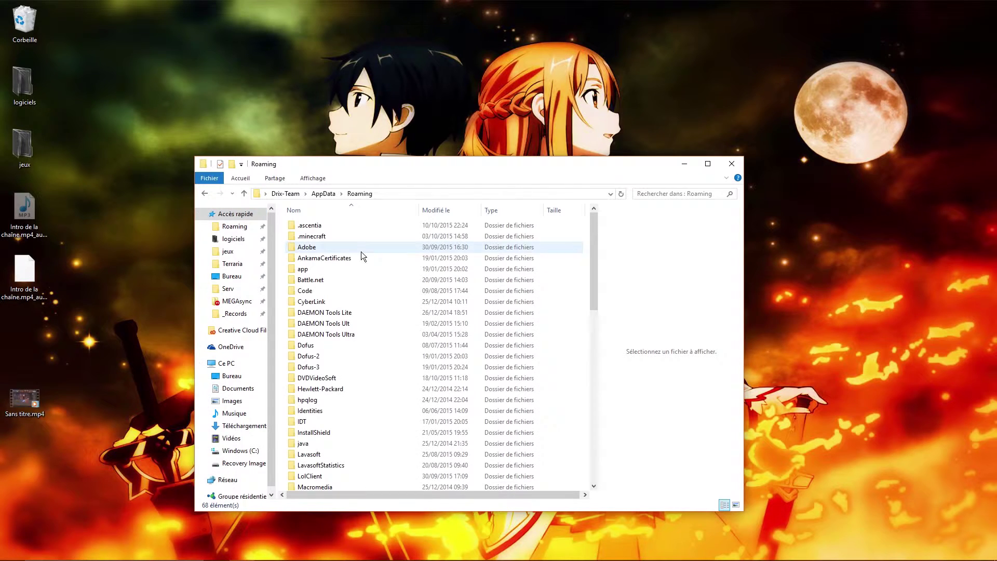
click(732, 164)
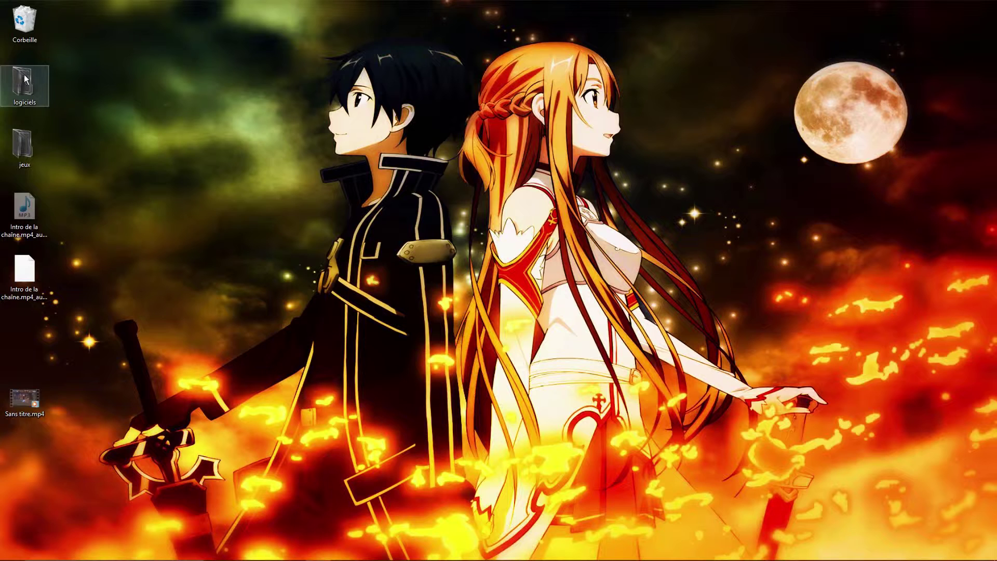
Open an Explorer window and view the pinned Roaming folder and the pinned logiciels folder
mouse_move(24, 78)
mouse_down()
mouse_move(374, 211)
mouse_move(24, 86)
mouse_up()
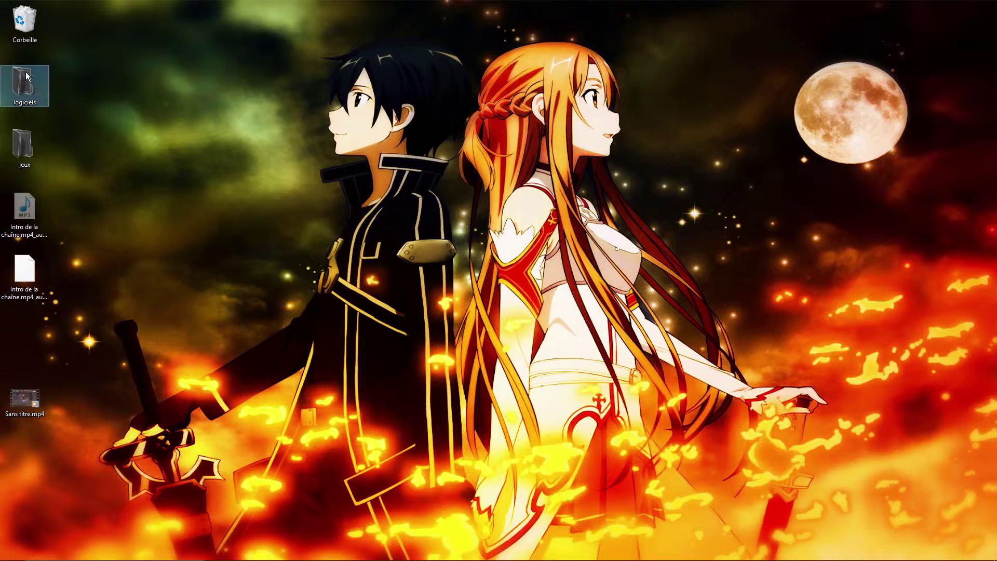
double_click(26, 77)
click(247, 240)
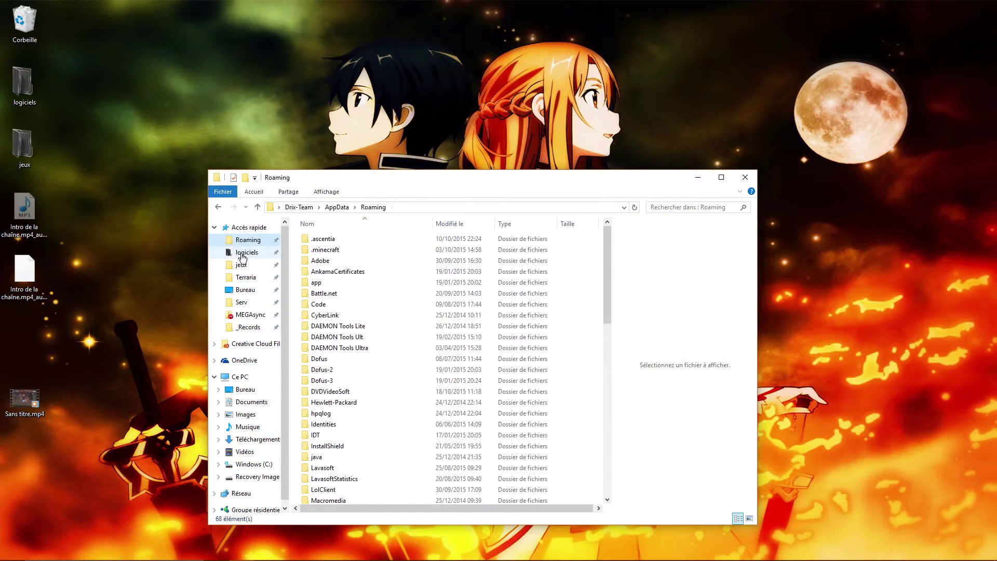
click(242, 253)
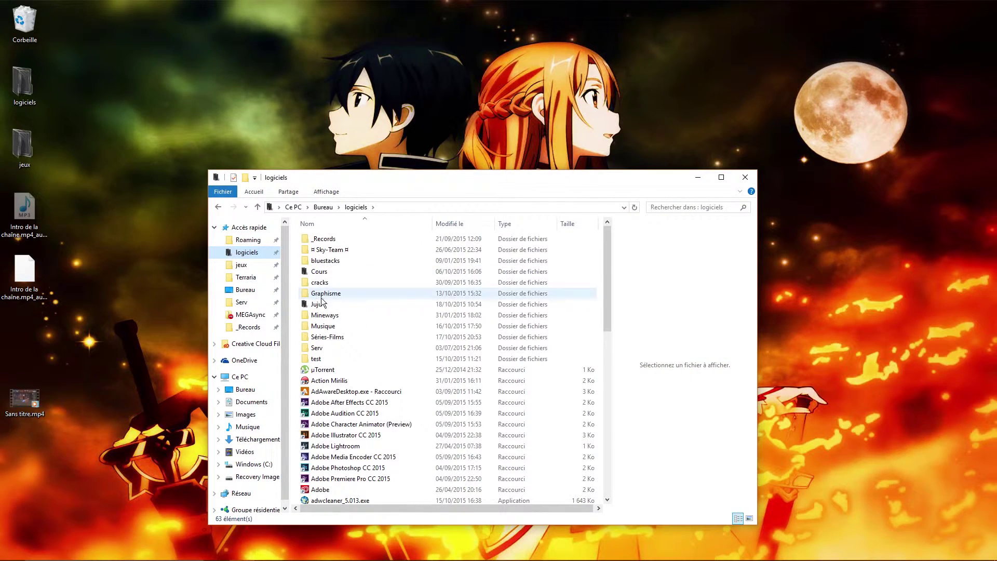
View the contents of the Cours folder, return to logiciels and look through its list of folders and shortcuts
double_click(322, 273)
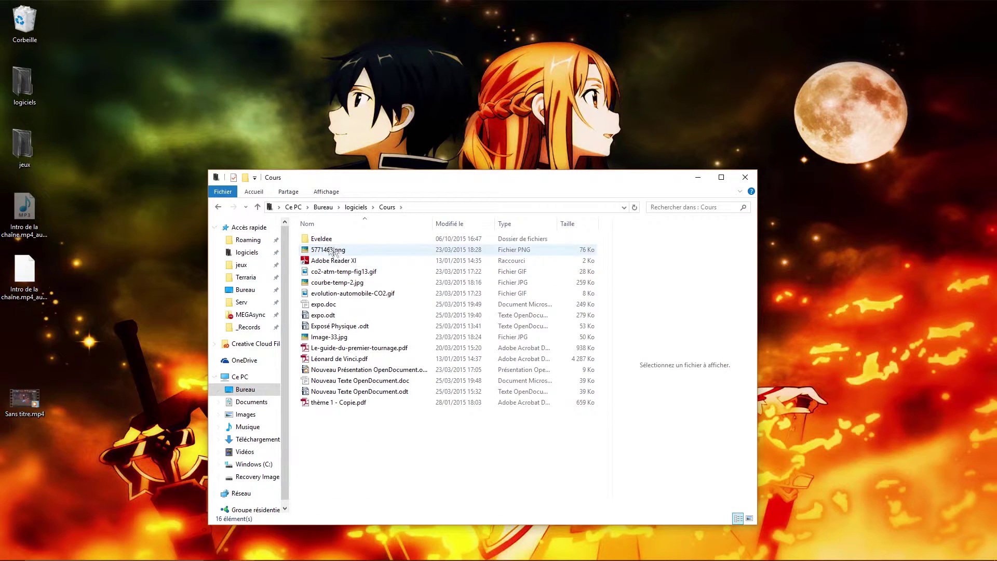
click(218, 207)
scroll(454, 390, down, 13)
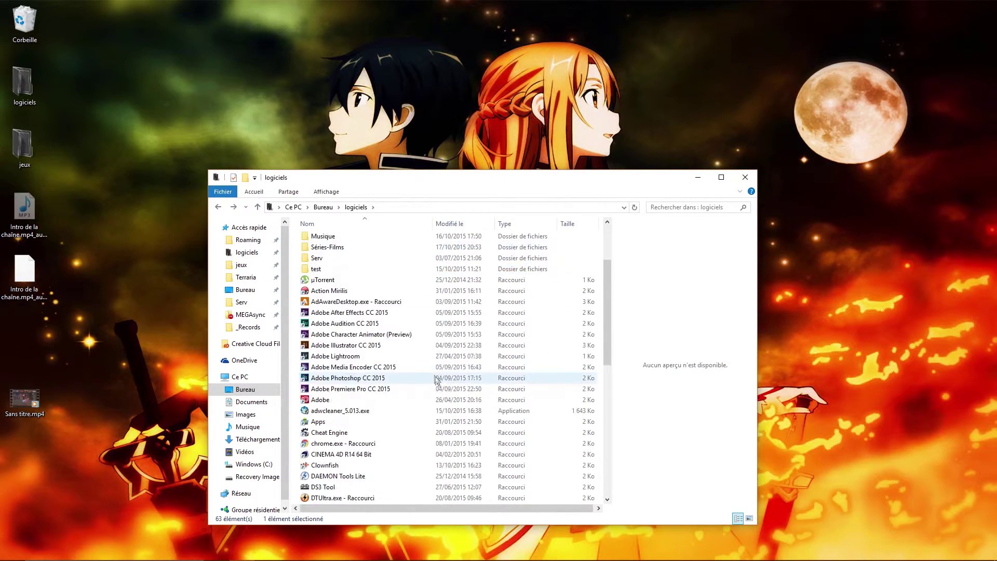
scroll(432, 402, up, 7)
scroll(432, 401, up, 6)
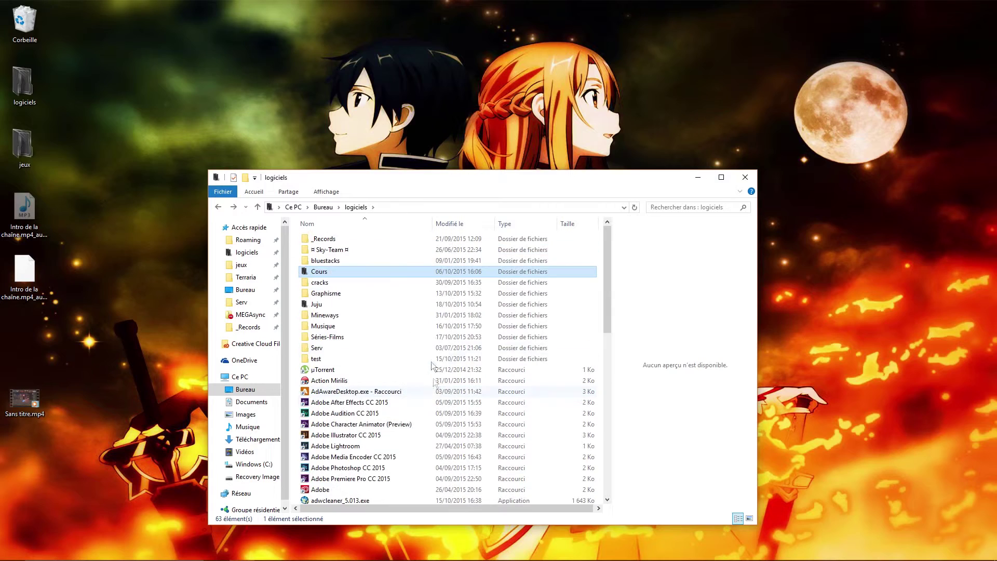
Move the logiciels window aside, examine the Intro and Unity folders inside Graphisme and close the window
drag(419, 179, 567, 187)
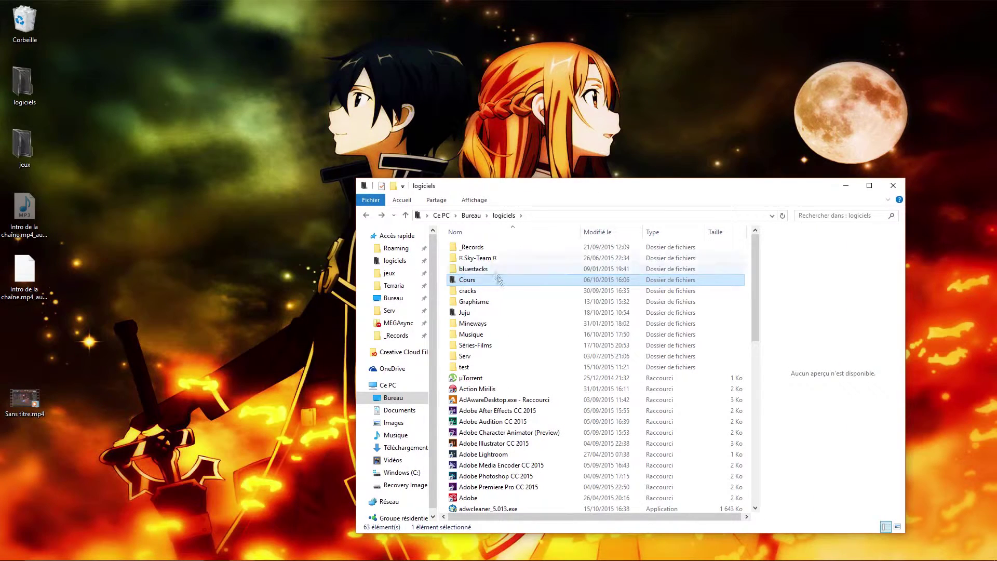
double_click(491, 302)
click(469, 323)
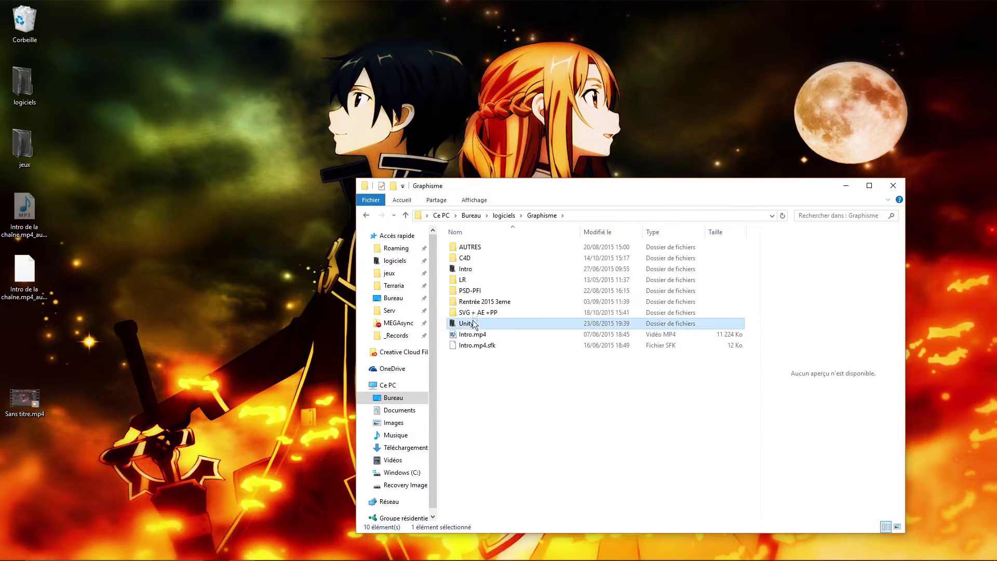
click(466, 269)
click(507, 378)
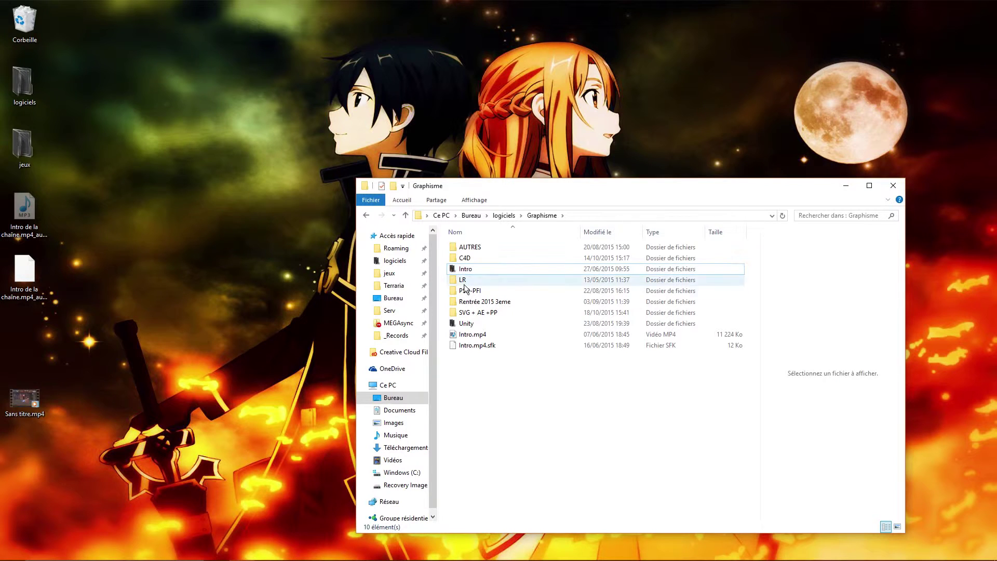
click(885, 190)
drag(86, 170, 26, 83)
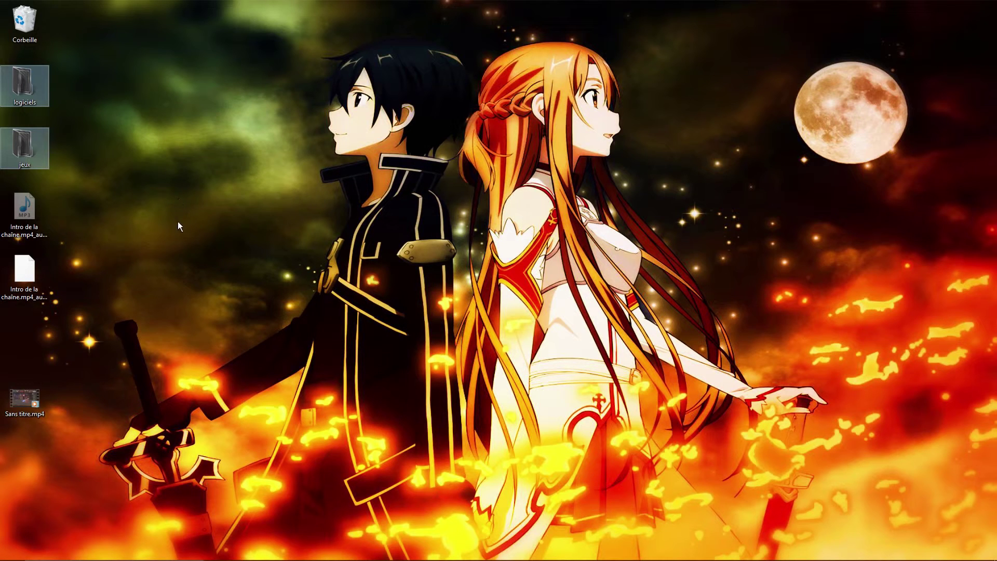
click(260, 34)
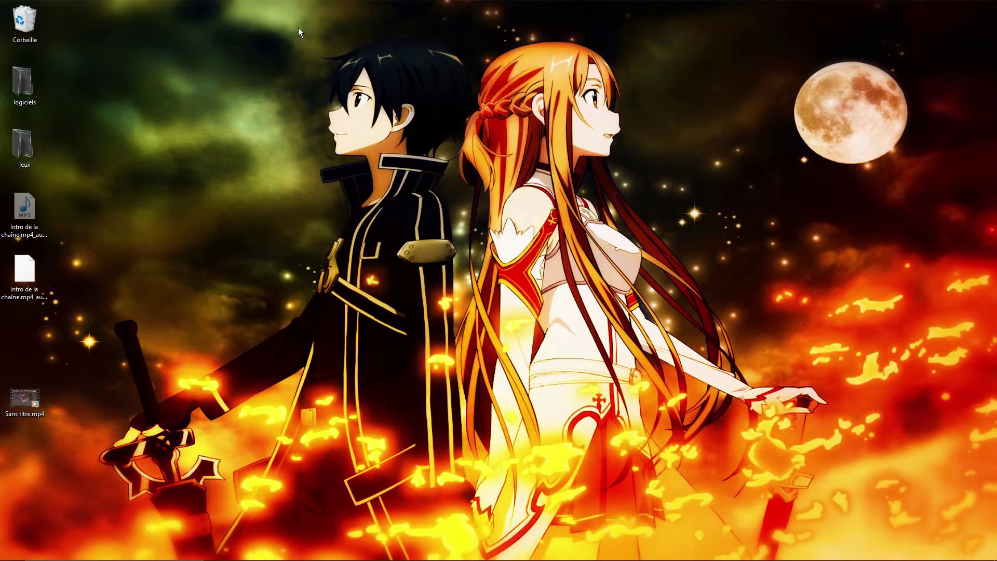